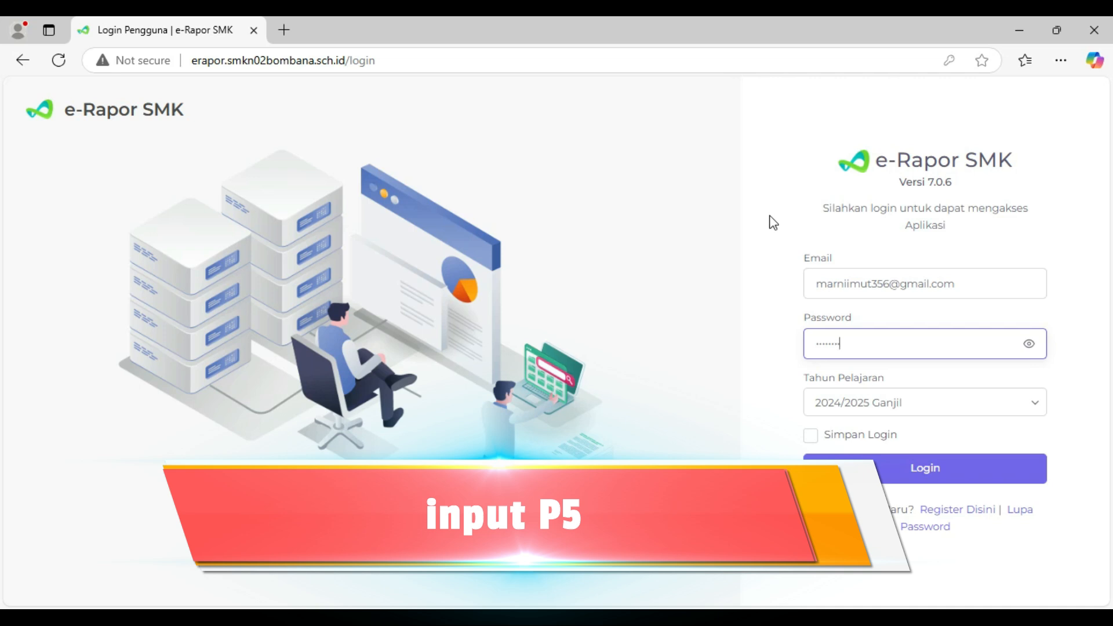
- Log in to e-Rapor SMK with the filled-in account for school year 2024/2025 Ganjil
click(708, 267)
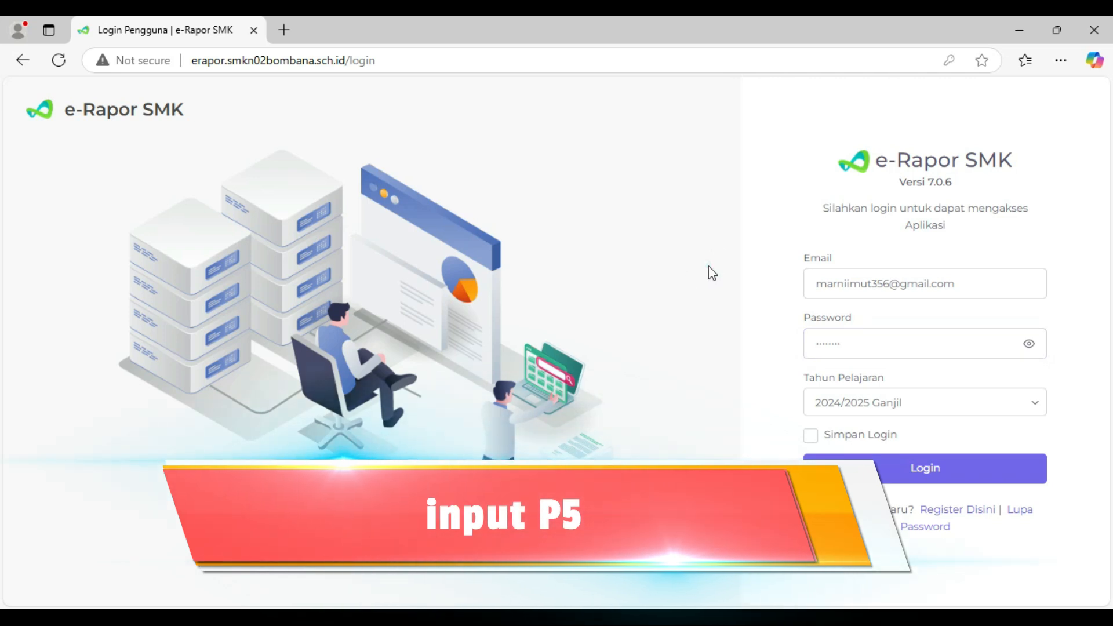
click(974, 471)
click(835, 219)
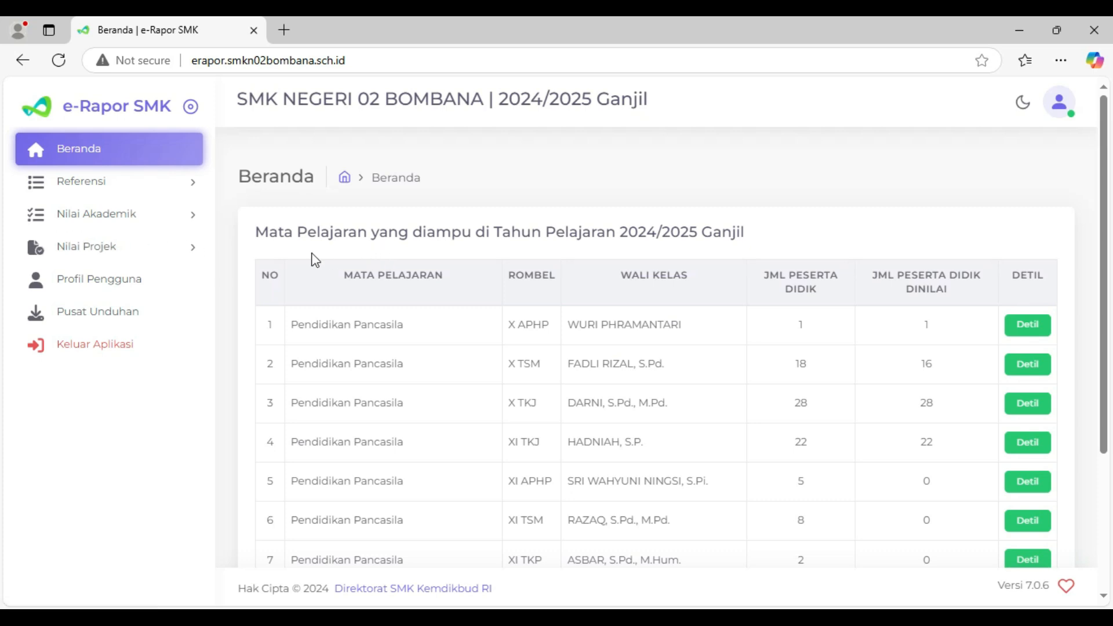
- Open the project assessment planning page (Perencanaan) and start adding a new P5 plan
click(196, 252)
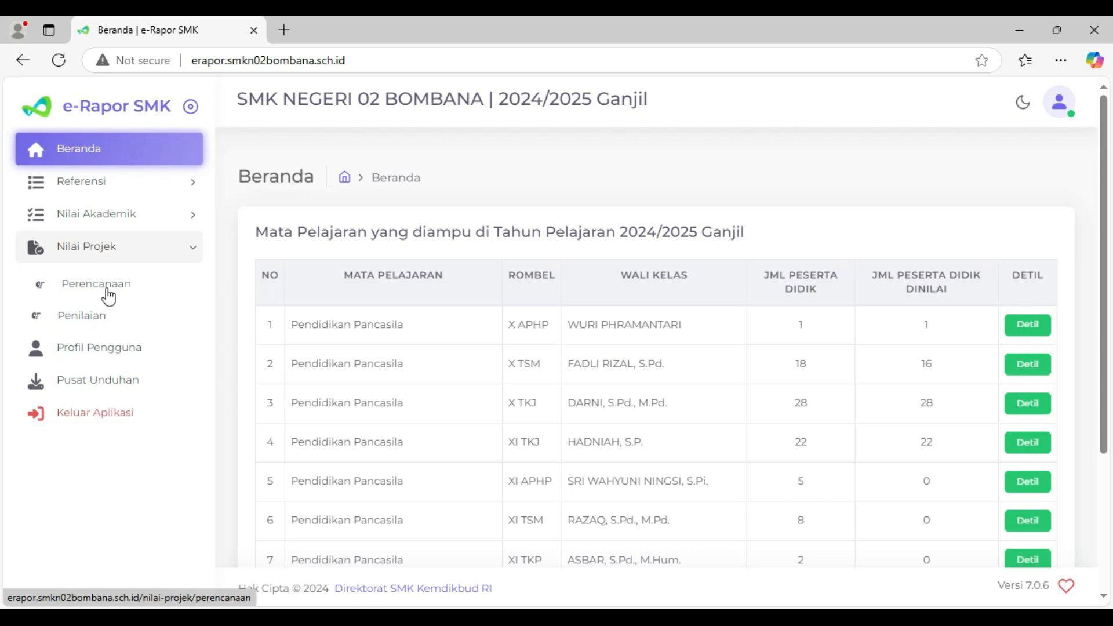
click(80, 289)
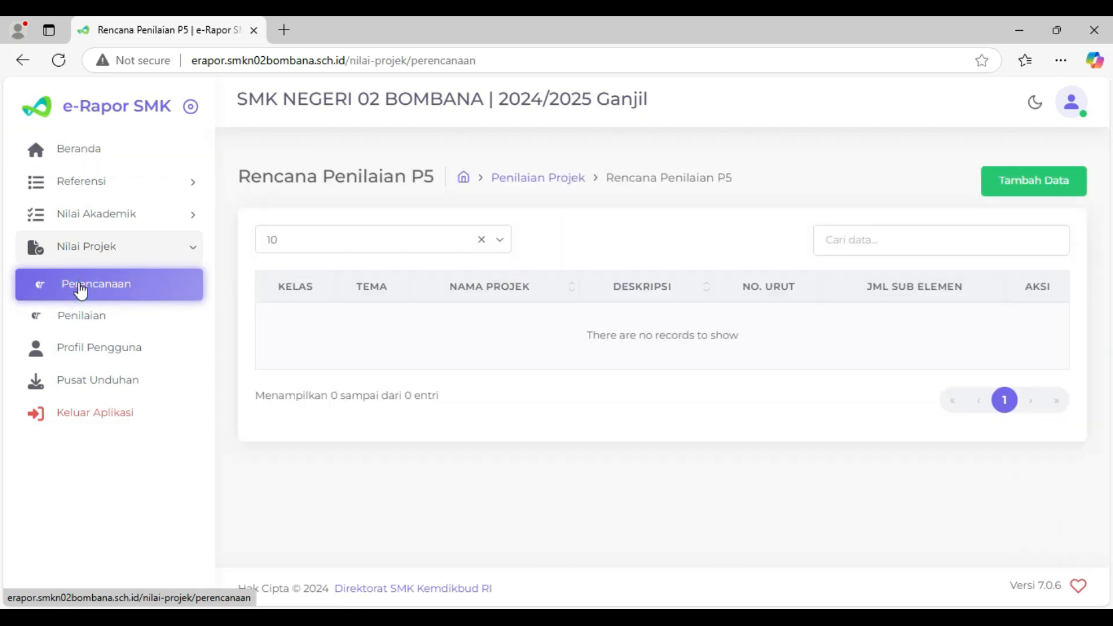
click(1059, 189)
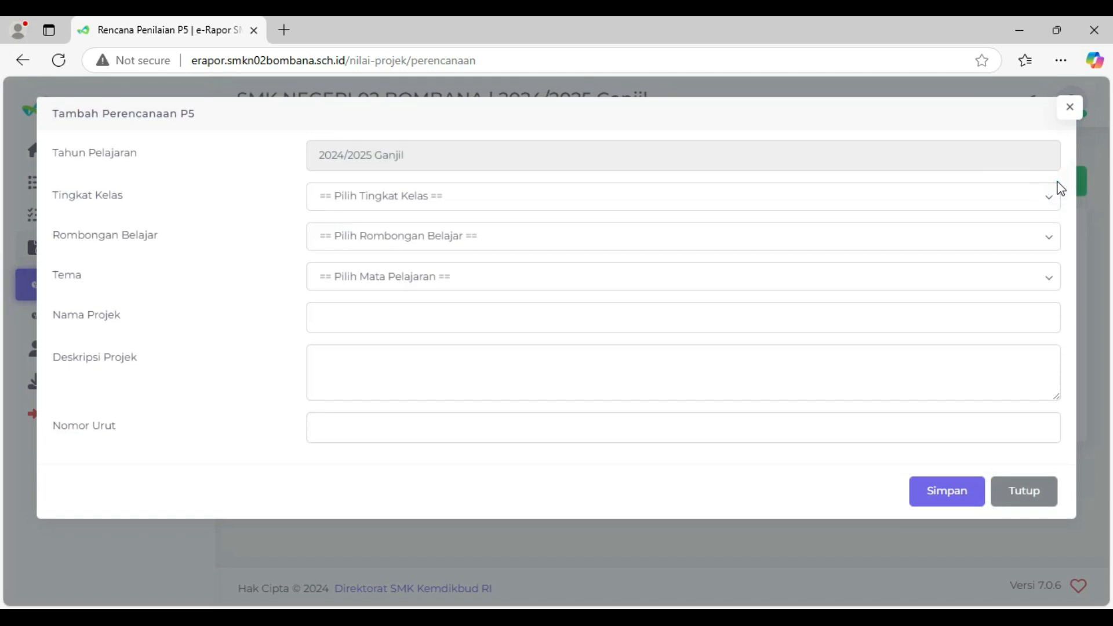
- Set the plan's Tingkat Kelas to Kelas 10, Rombongan Belajar to X AKL and Tema to Suara Demokrasi
click(390, 204)
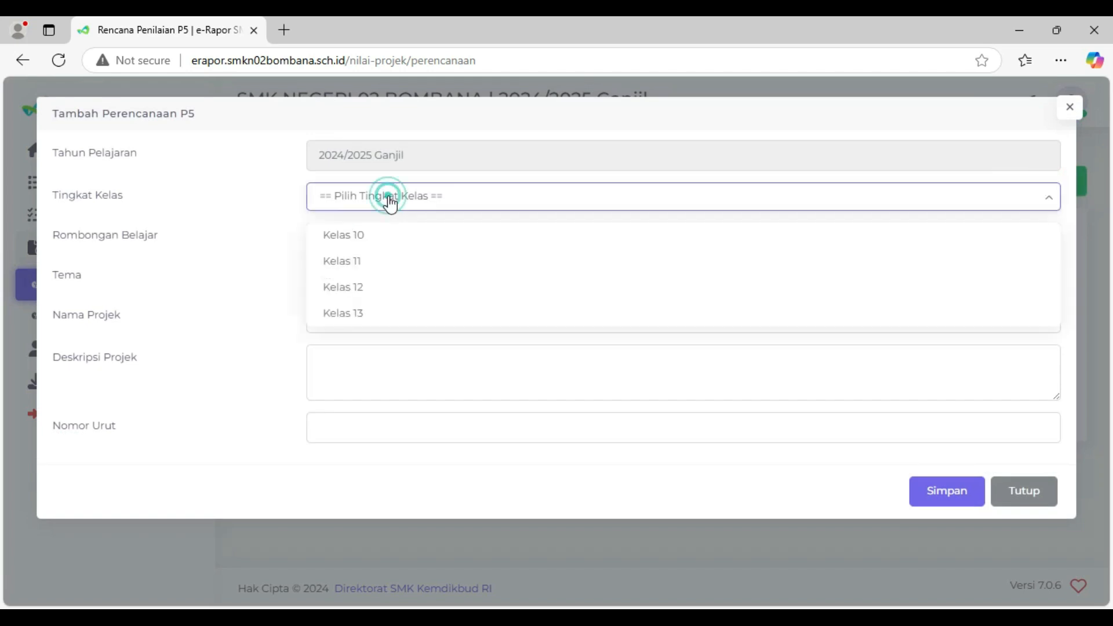
click(374, 240)
click(377, 239)
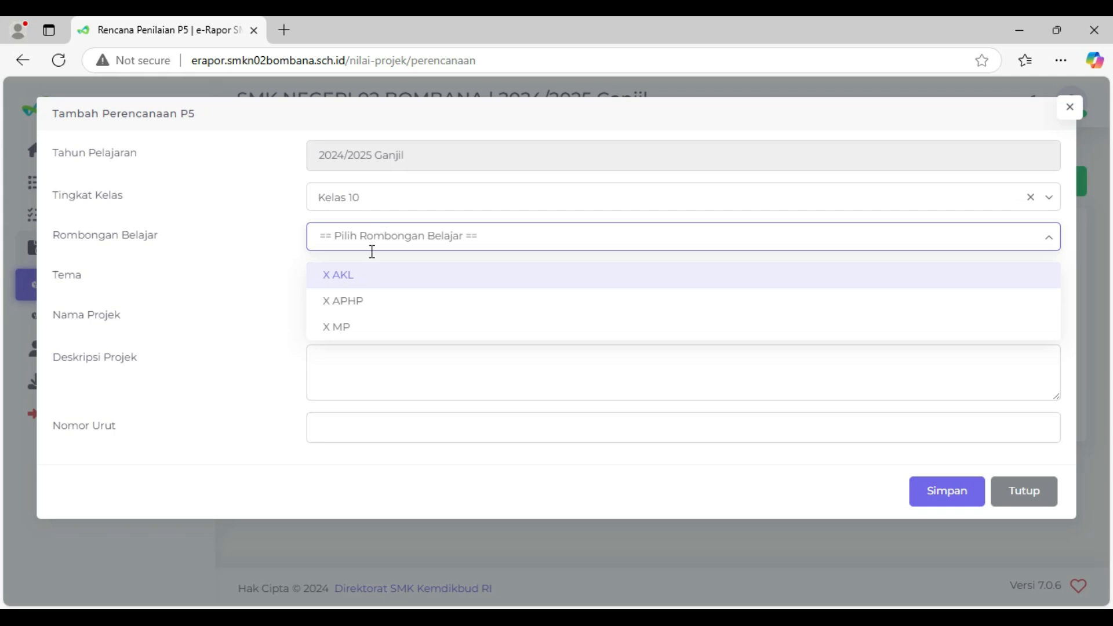
click(346, 277)
click(372, 277)
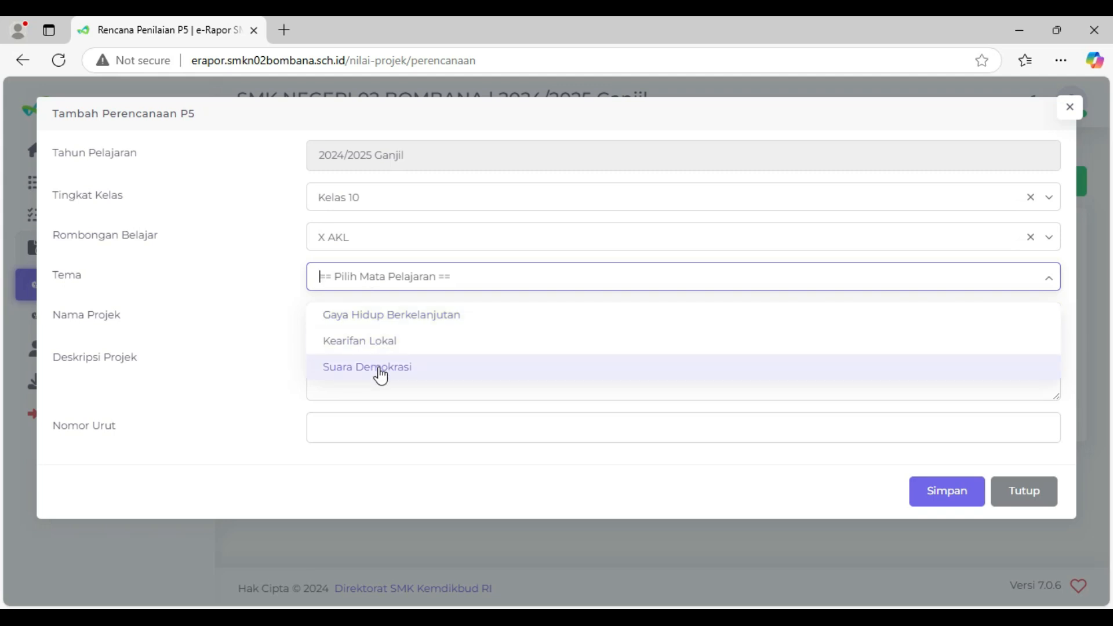
click(380, 371)
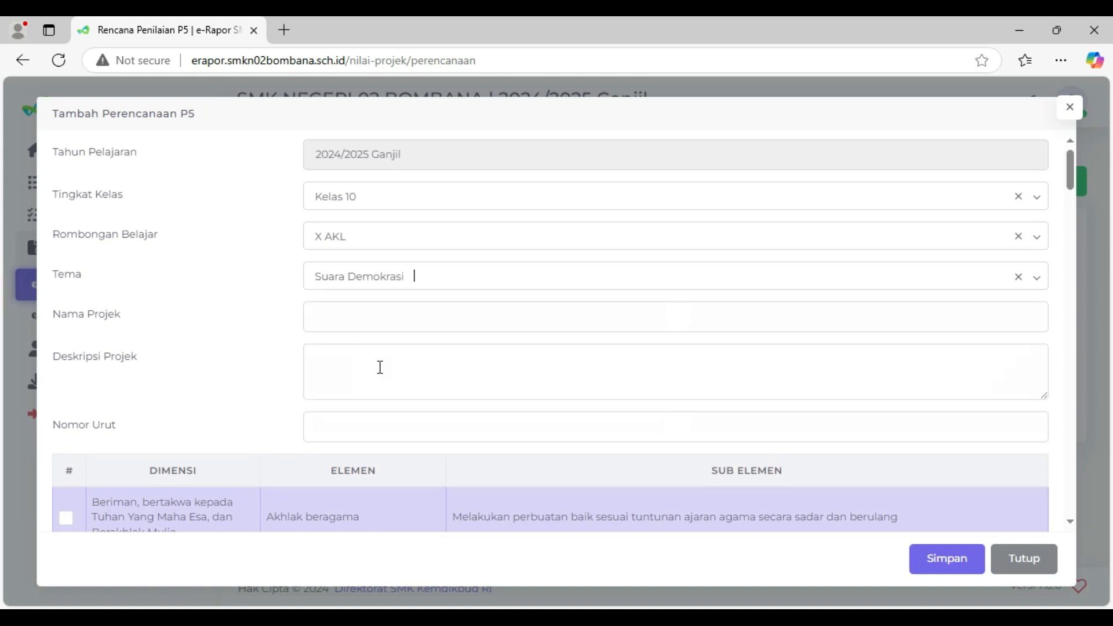
scroll(380, 367, down, 1)
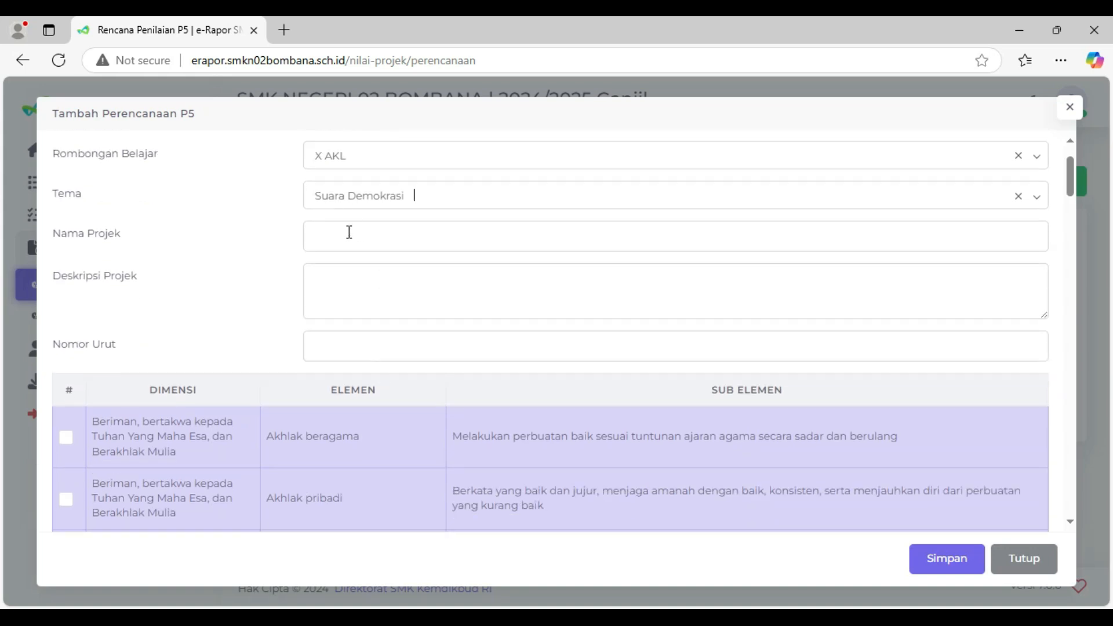
scroll(349, 231, up, 1)
click(373, 276)
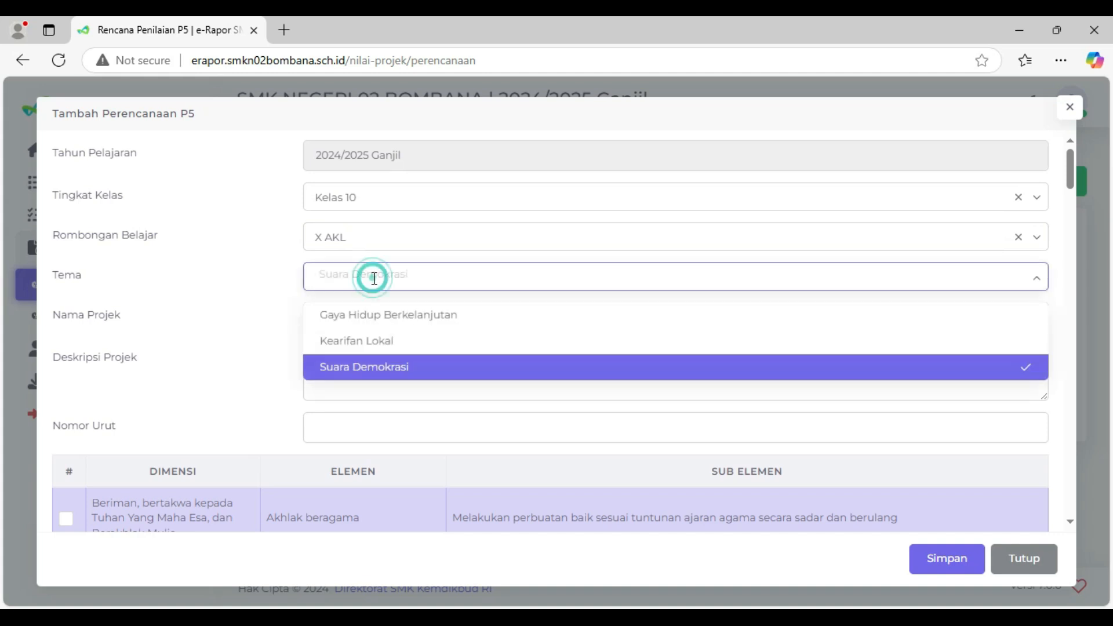
click(192, 310)
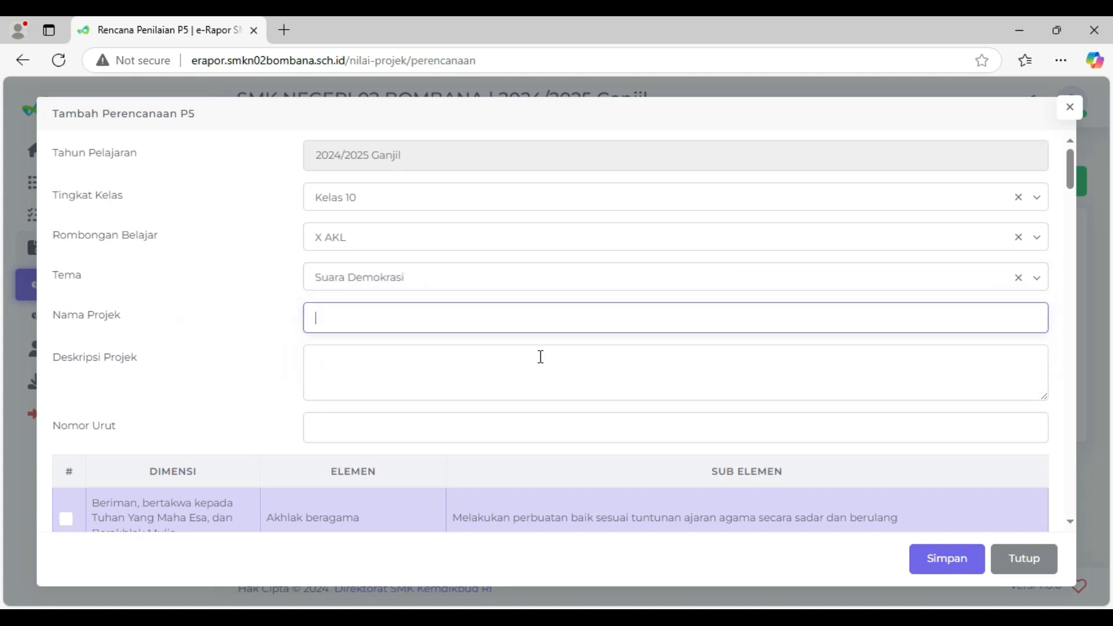
- Copy "melakukan inovasi produk dengan memanfaatkan sumber daya lokal" from the tag.txt note in Notepad into Nama Projek
click(754, 605)
click(600, 393)
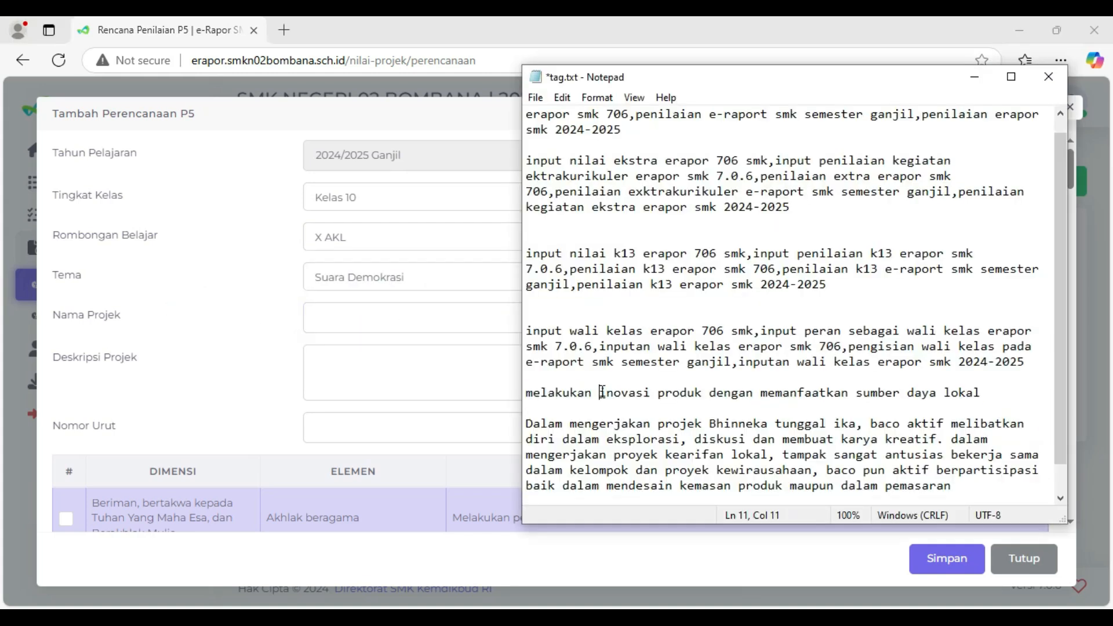
drag(537, 392, 998, 399)
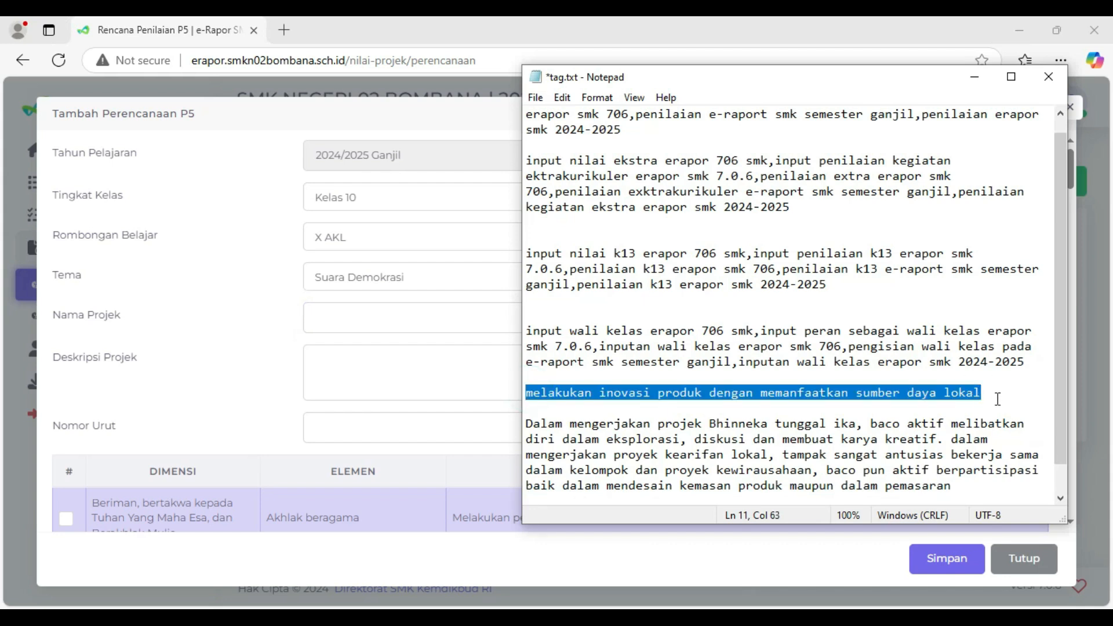
key(ctrl+c)
click(355, 315)
key(ctrl+v)
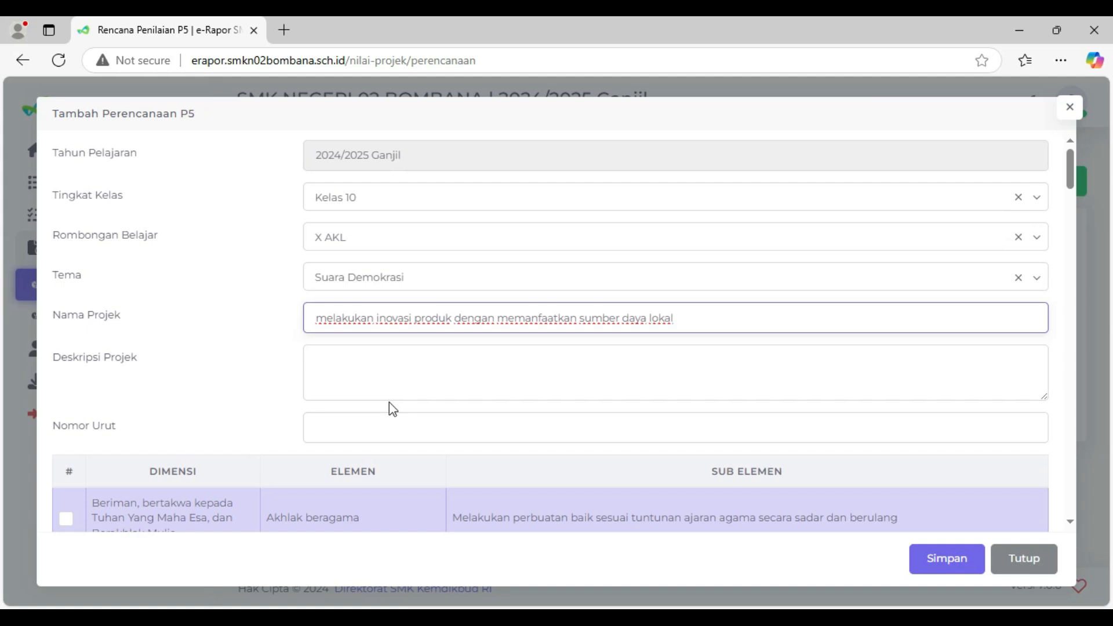
- Copy the paragraph beginning "Dalam mengerjakan projek Bhinneka tunggal ika" from the Notepad note into Deskripsi Projek
click(306, 360)
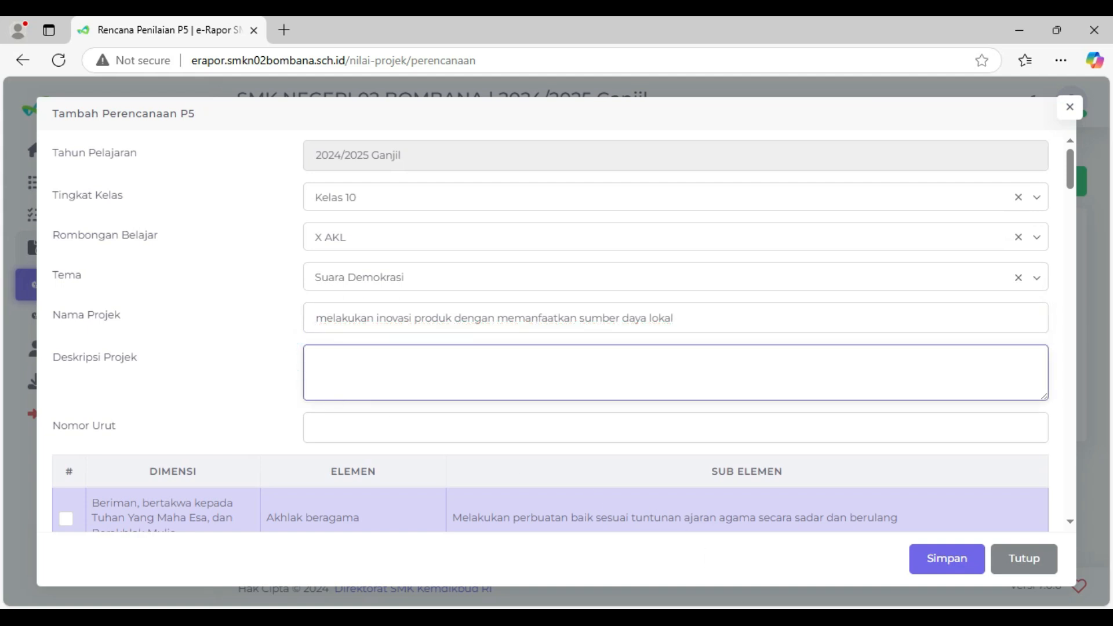
key(alt+Tab)
click(528, 423)
drag(527, 424, 526, 470)
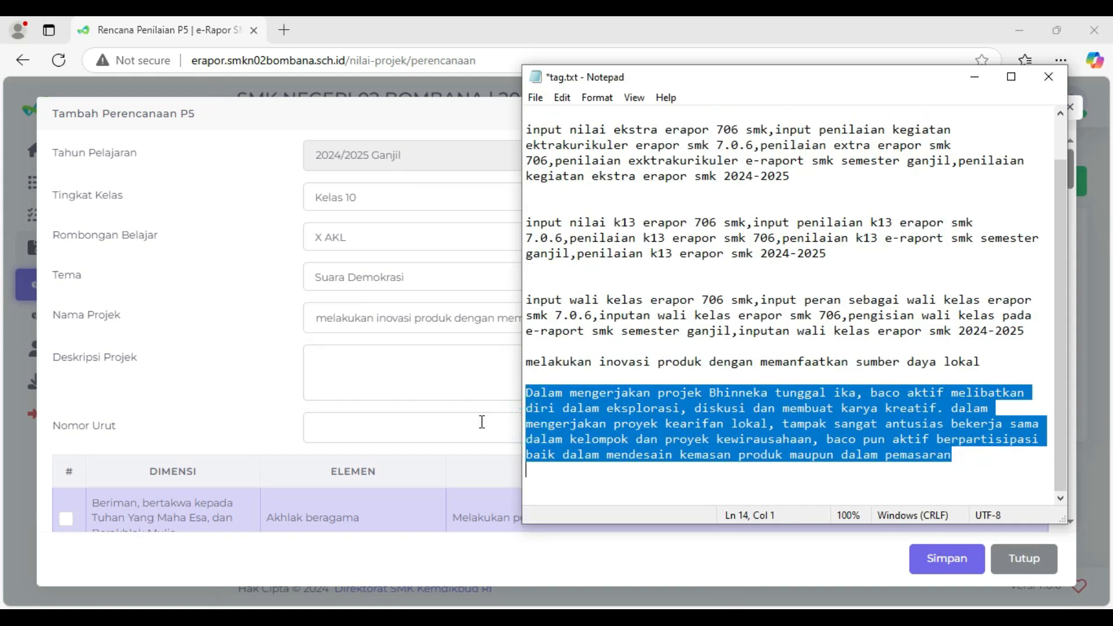
key(ctrl+c)
key(alt+Tab)
click(397, 384)
key(ctrl+v)
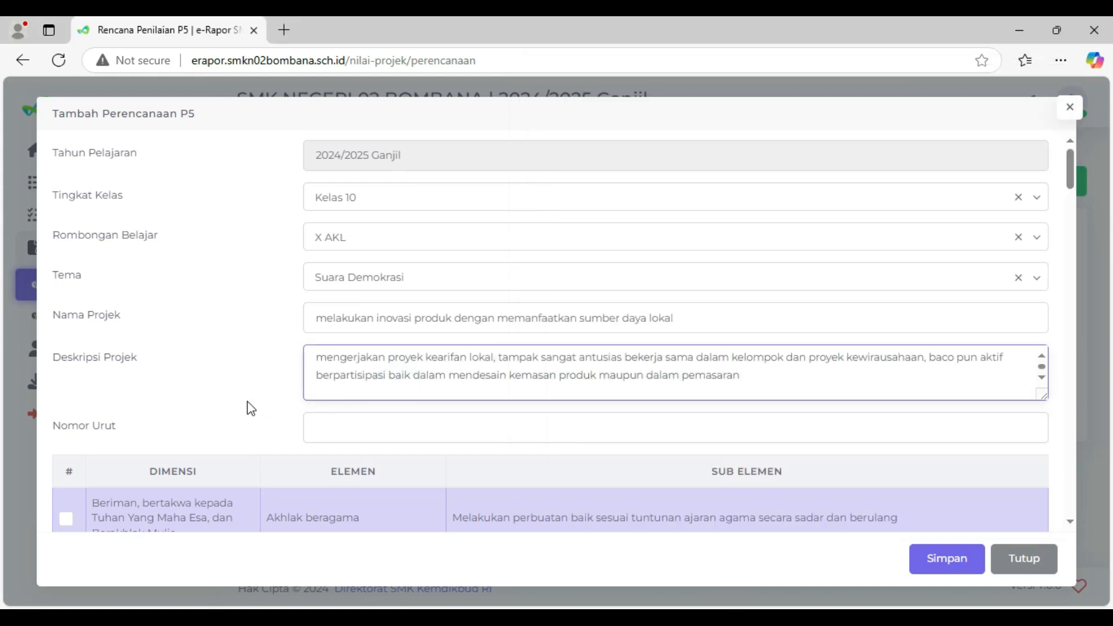
- Review the dimensions, elements and sub-elements that the form offers for the project
scroll(246, 401, down, 2)
scroll(247, 401, up, 1)
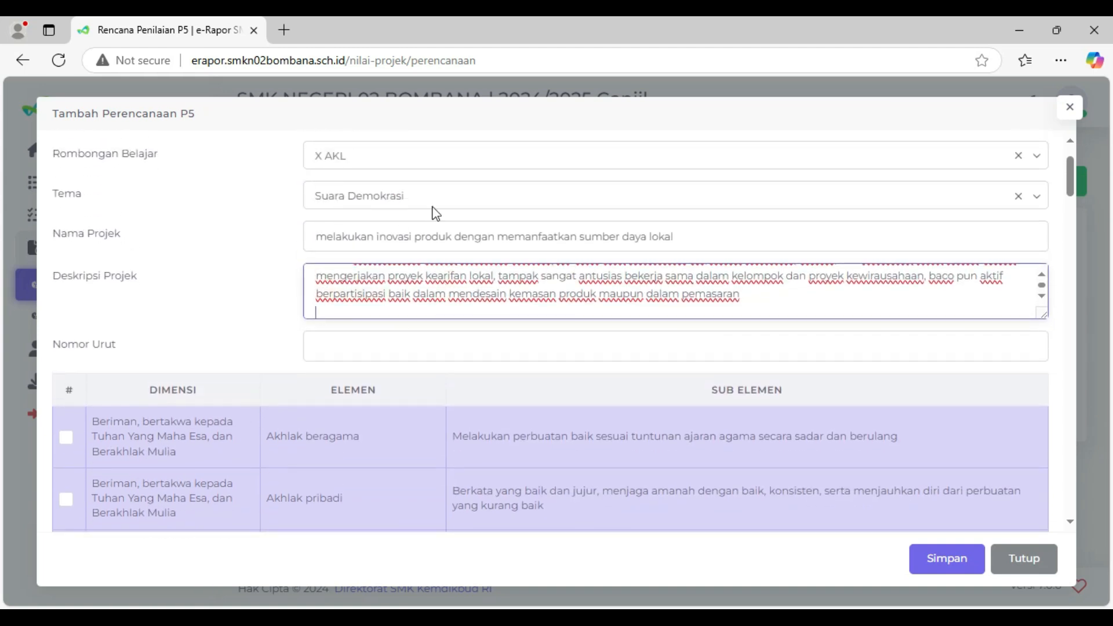
click(337, 339)
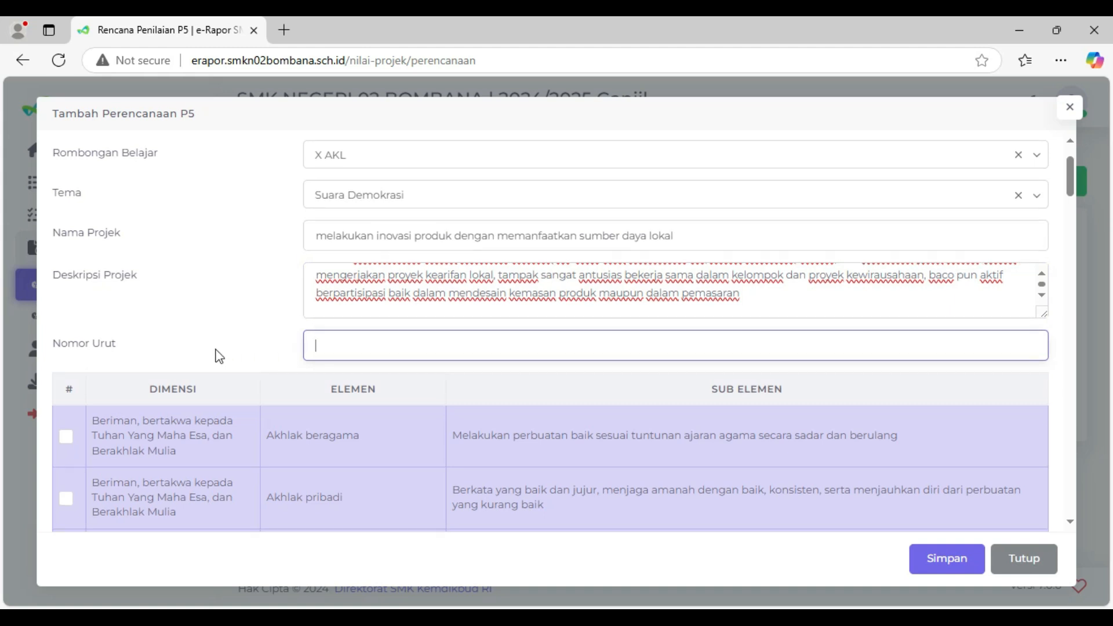
scroll(216, 350, down, 4)
scroll(216, 350, up, 1)
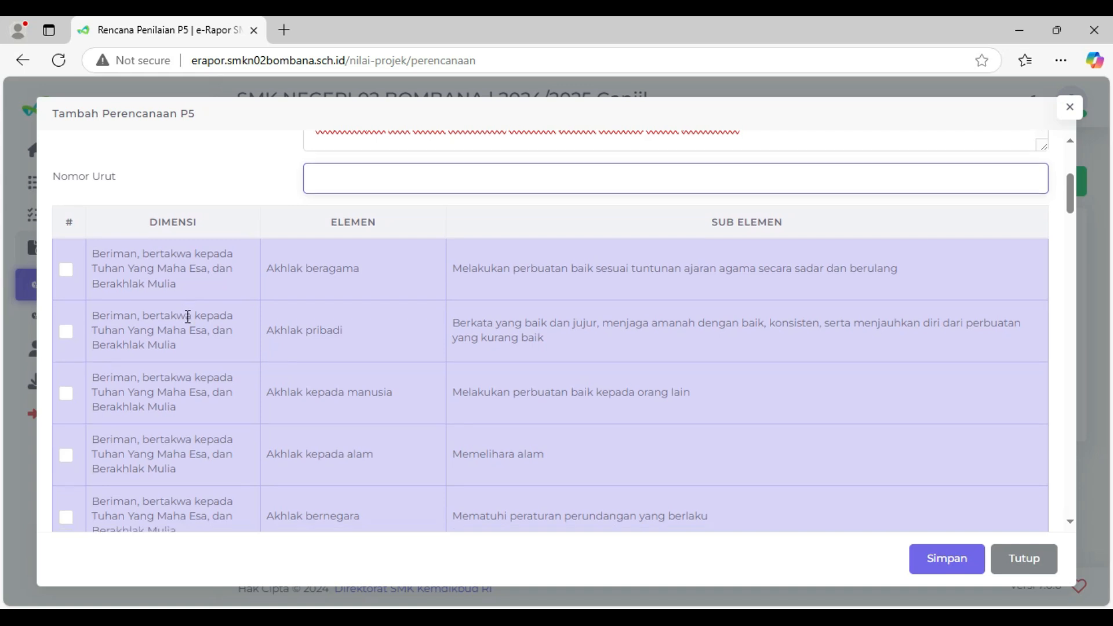
scroll(186, 317, down, 5)
scroll(186, 323, down, 5)
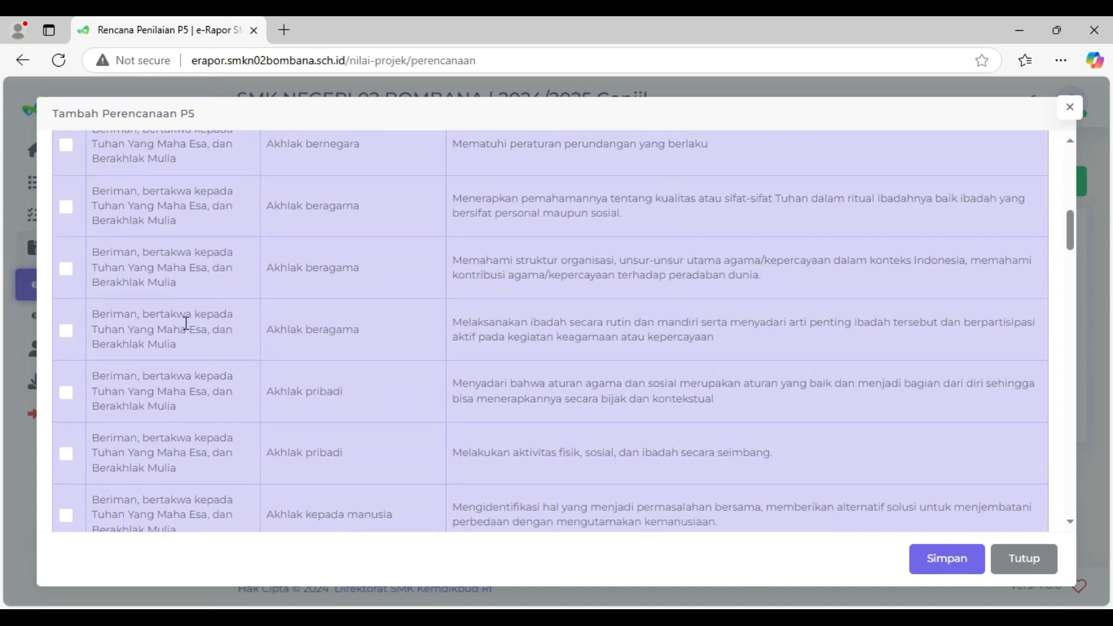
scroll(204, 280, down, 3)
scroll(181, 385, down, 5)
scroll(187, 396, down, 8)
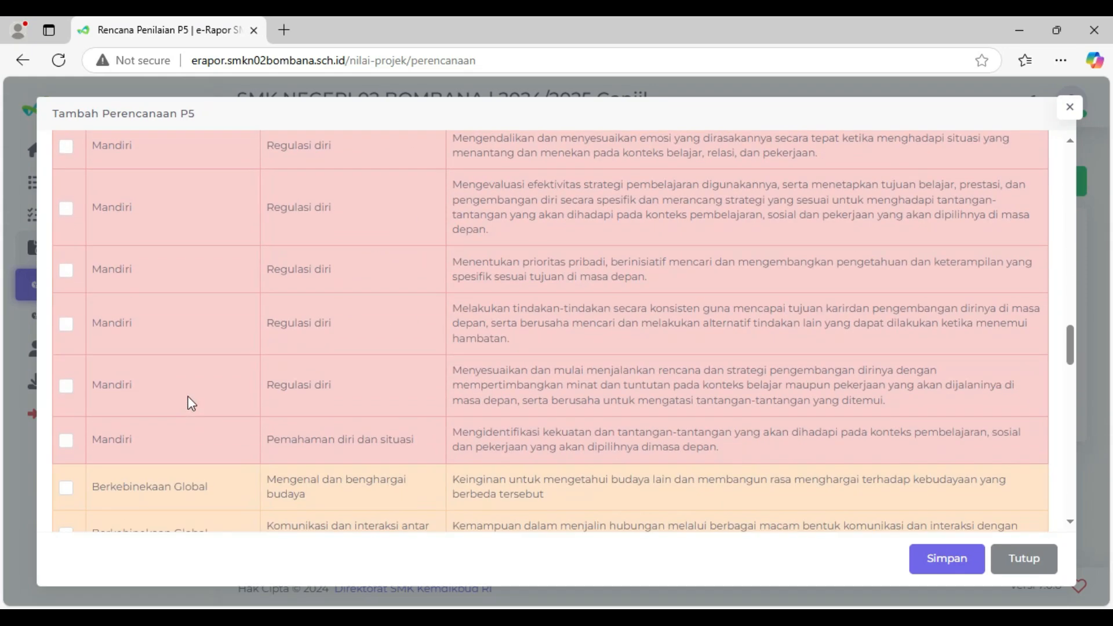
scroll(189, 397, up, 20)
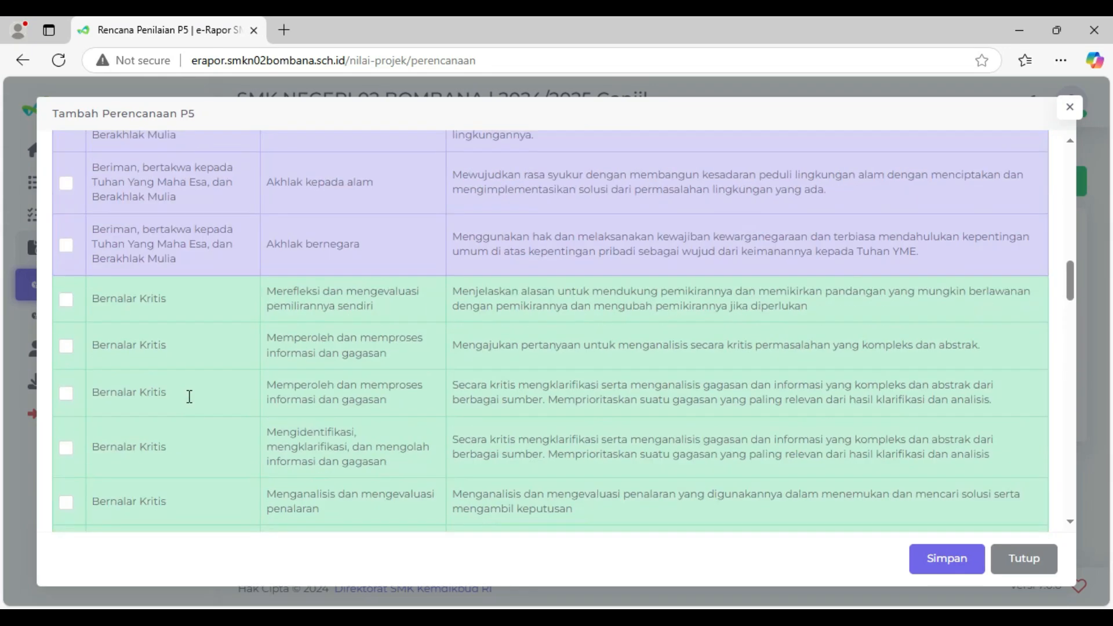
scroll(189, 389, down, 3)
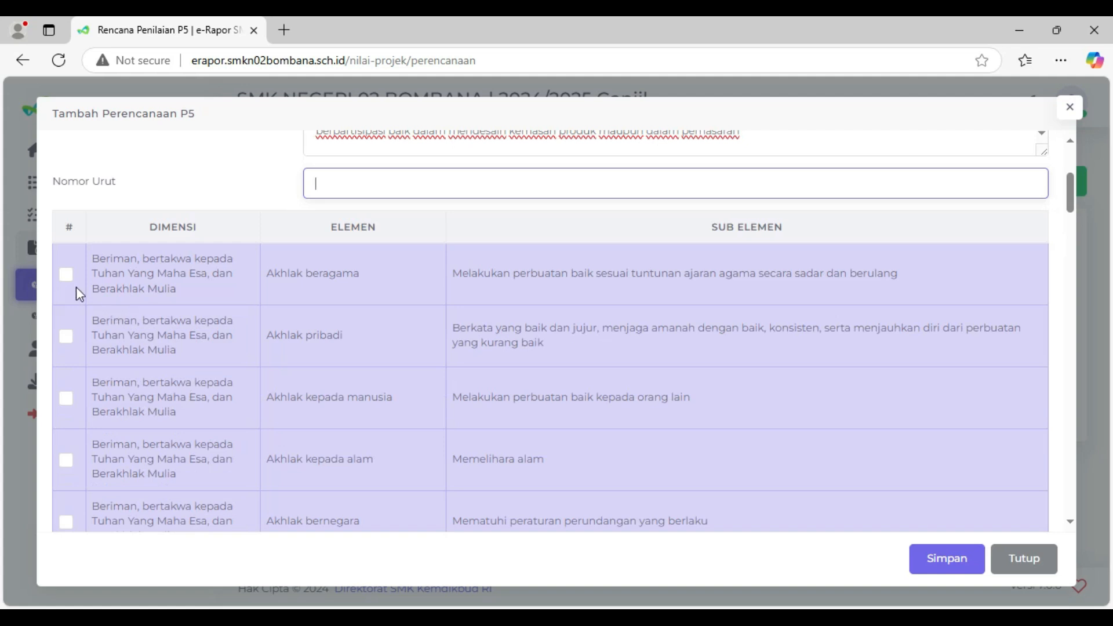
- Select the first Akhlak beragama sub-element and the Bernalar Kritis sub-element "Merefleksi dan mengevaluasi pemilirannya sendiri"
scroll(198, 476, down, 10)
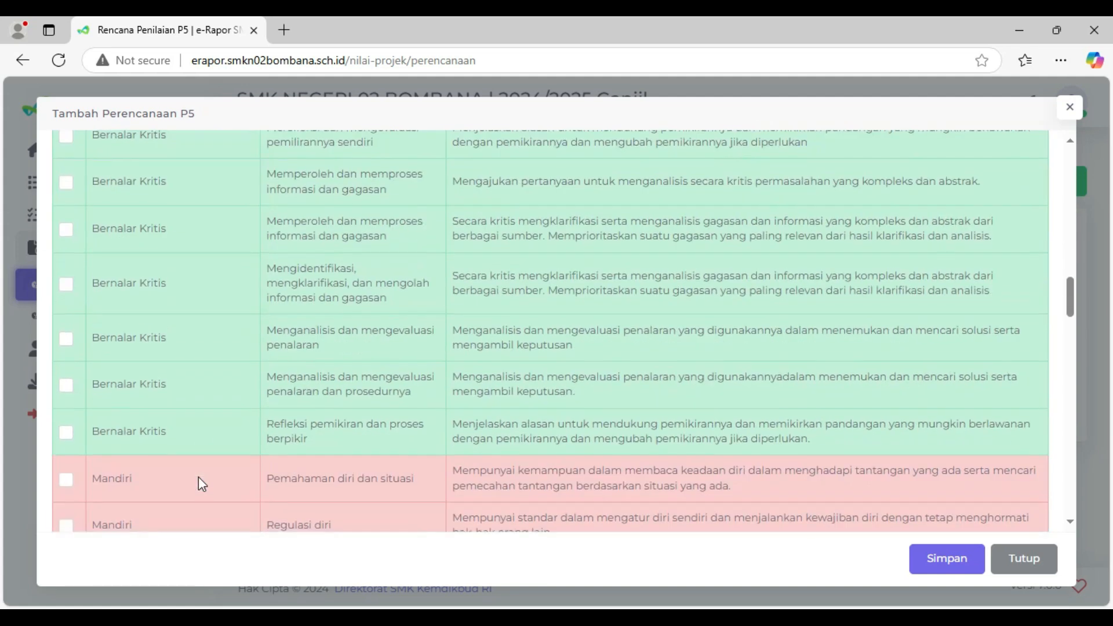
scroll(169, 433, up, 5)
click(66, 381)
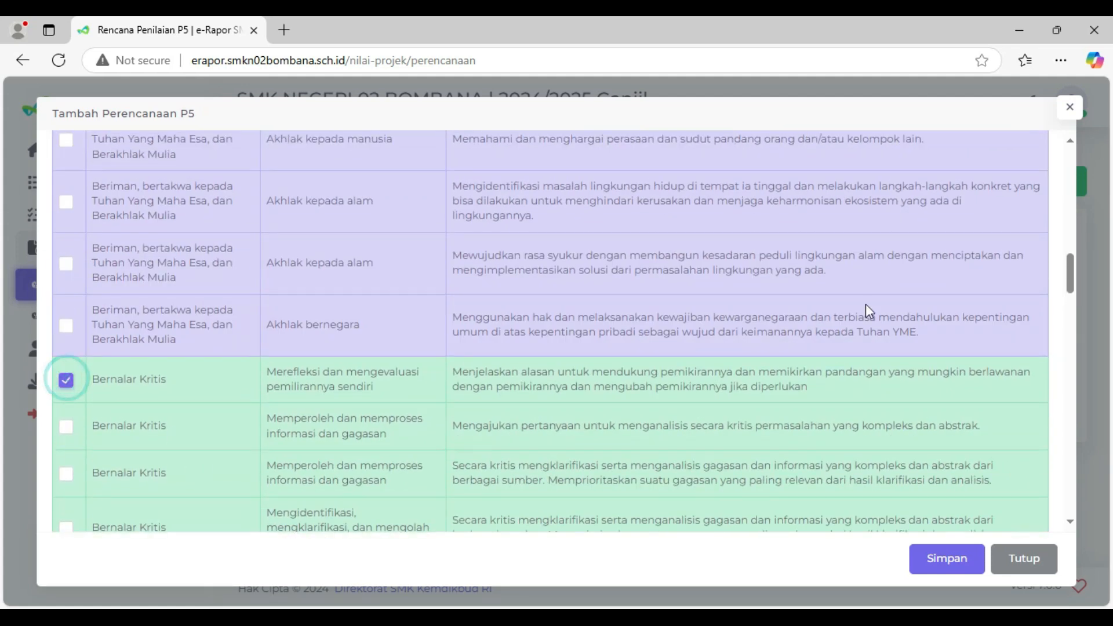
scroll(296, 343, up, 3)
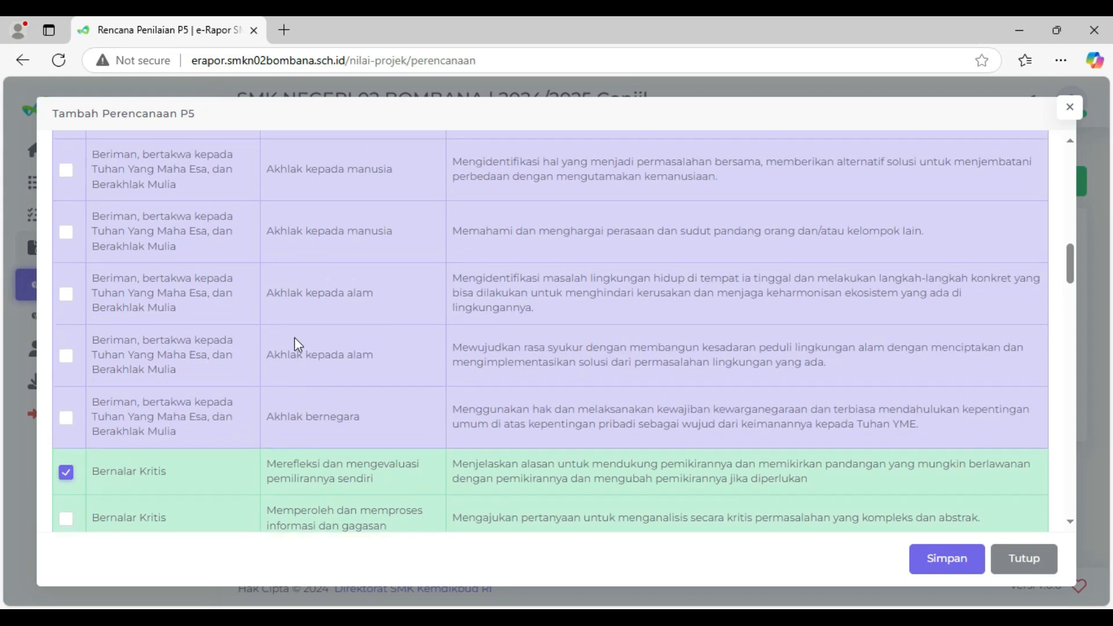
scroll(295, 348, down, 4)
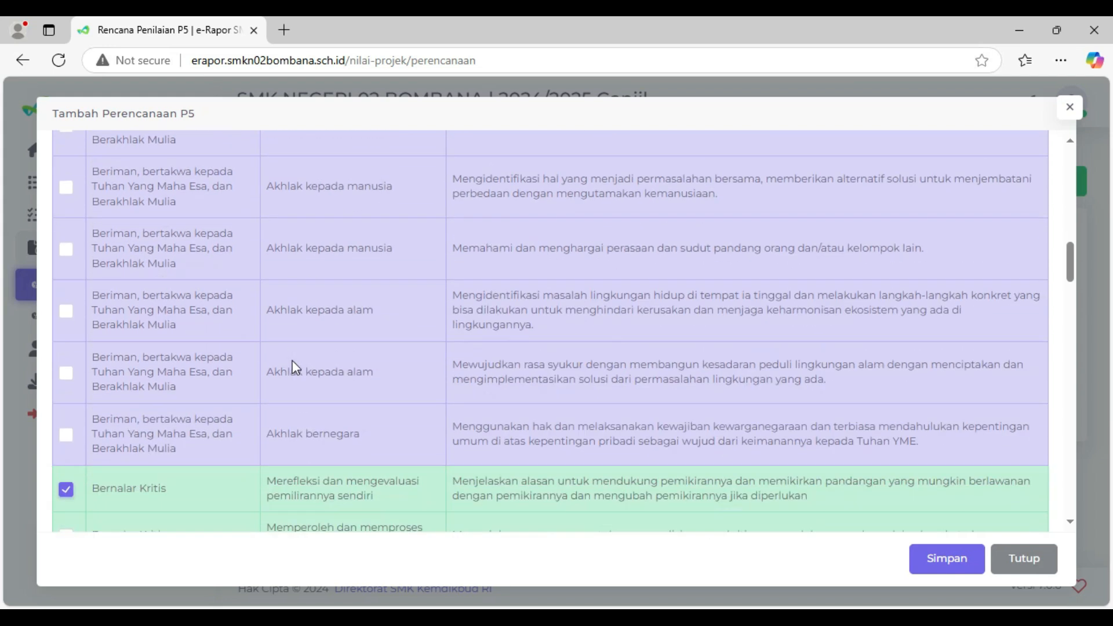
- Try to save the P5 plan with Nomor Urut left empty, and close the form
click(946, 551)
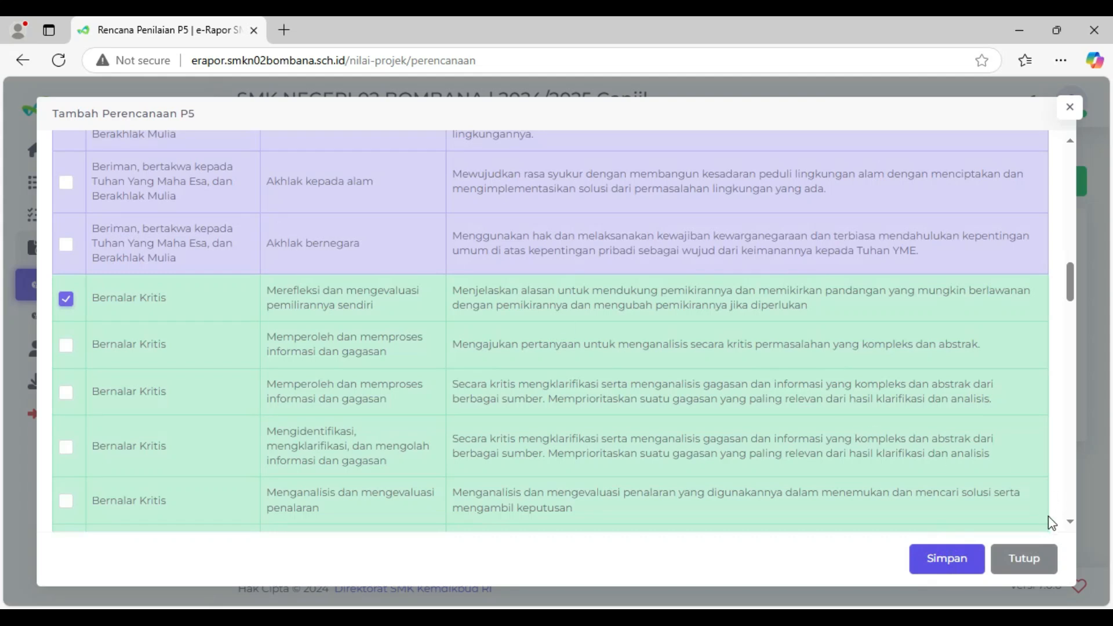
click(952, 555)
click(1023, 560)
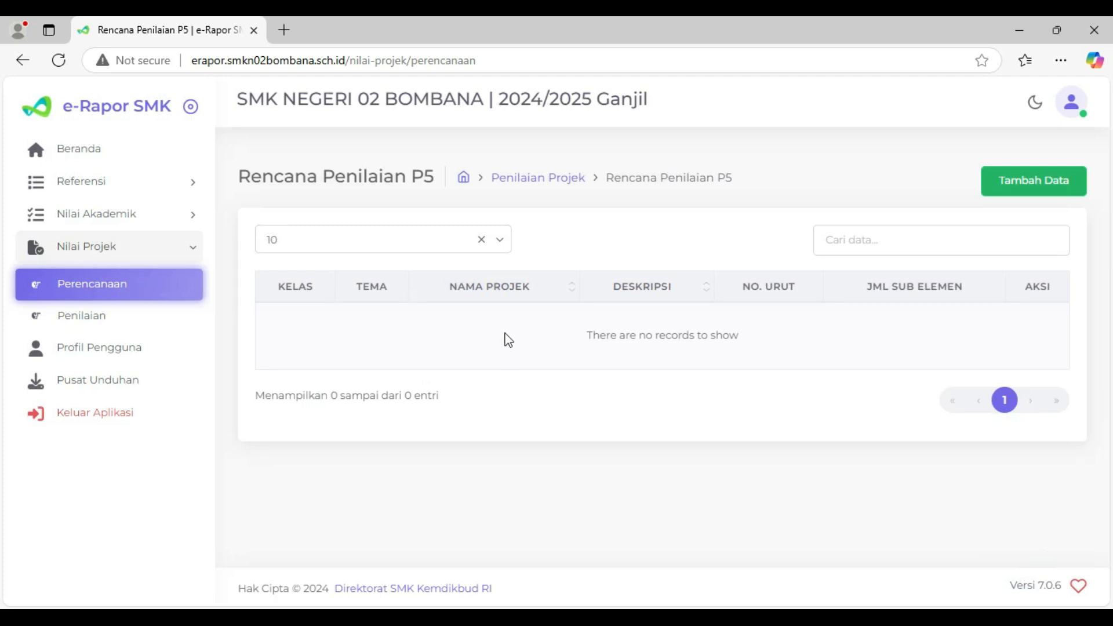
- Reopen the P5 plan form, set Nomor Urut to 1 and save the plan
click(1002, 179)
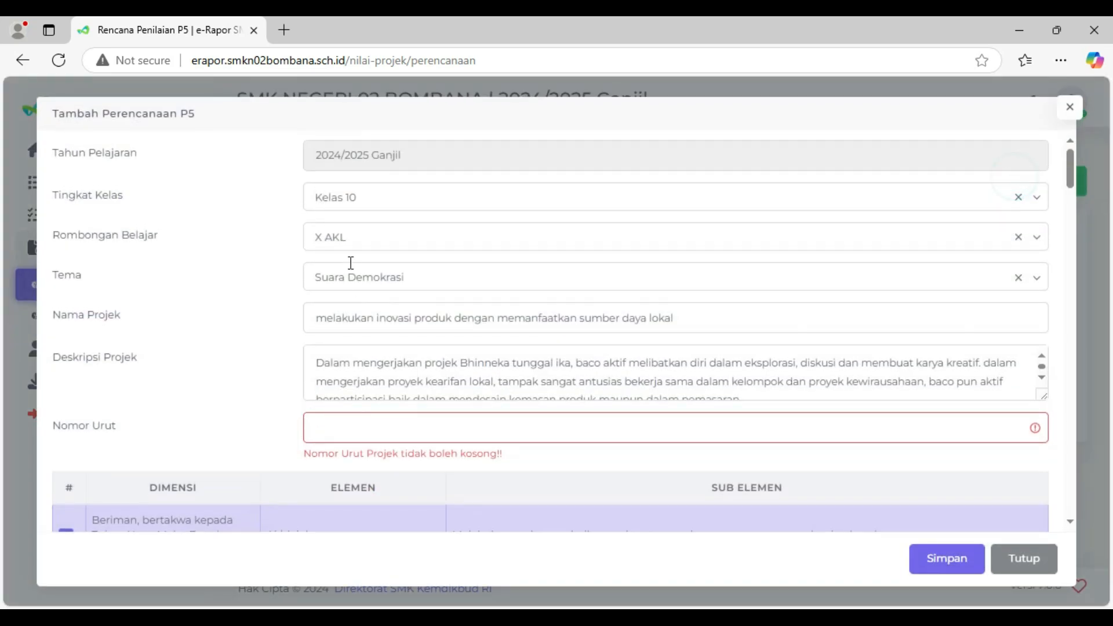
click(343, 429)
text(1)
click(945, 558)
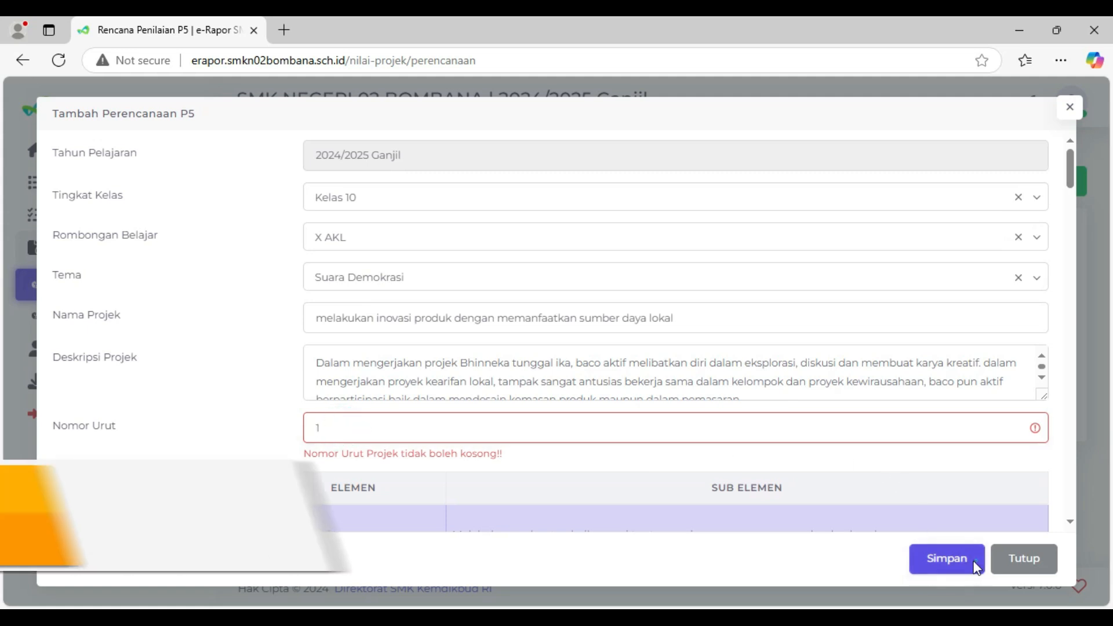
click(548, 426)
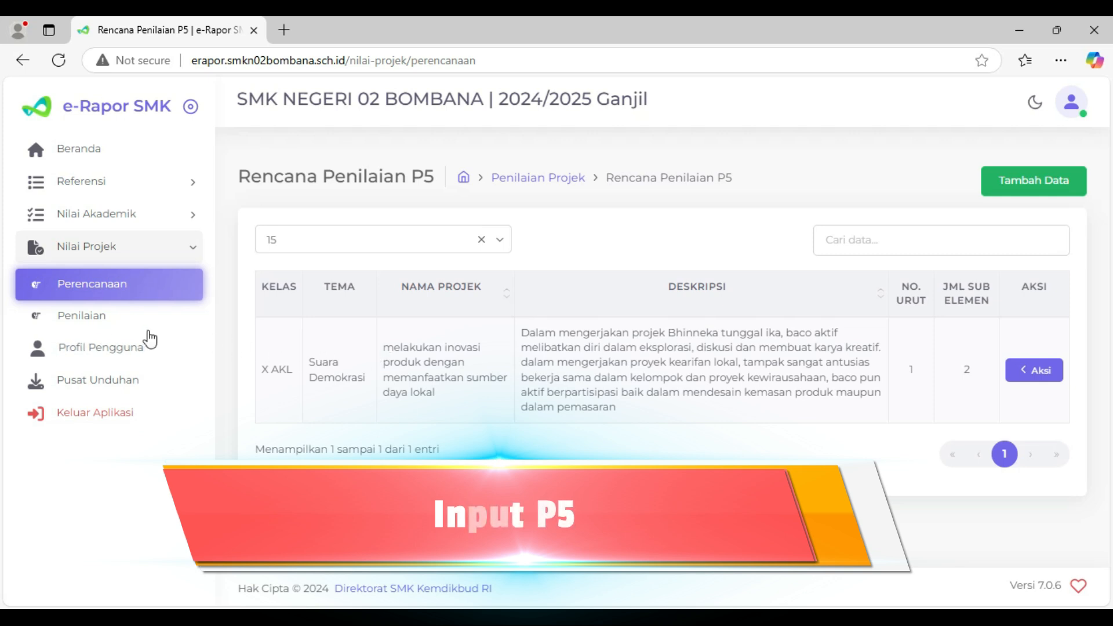
- Open the P5 project scoring page and load the score table for Kelas 10, class X AKL
click(81, 324)
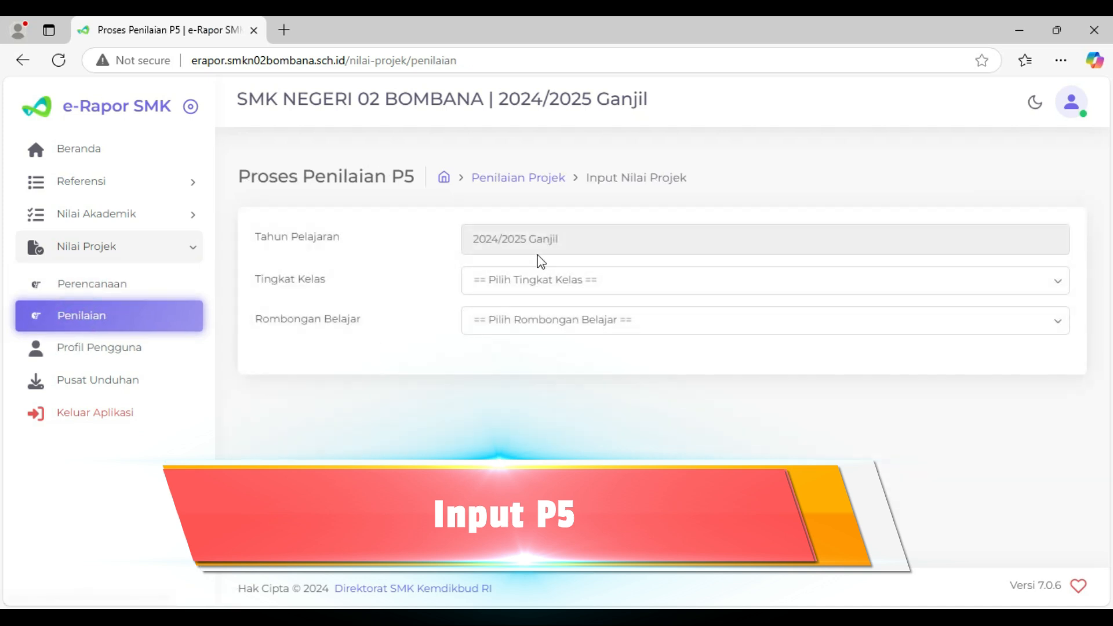
click(545, 269)
click(518, 320)
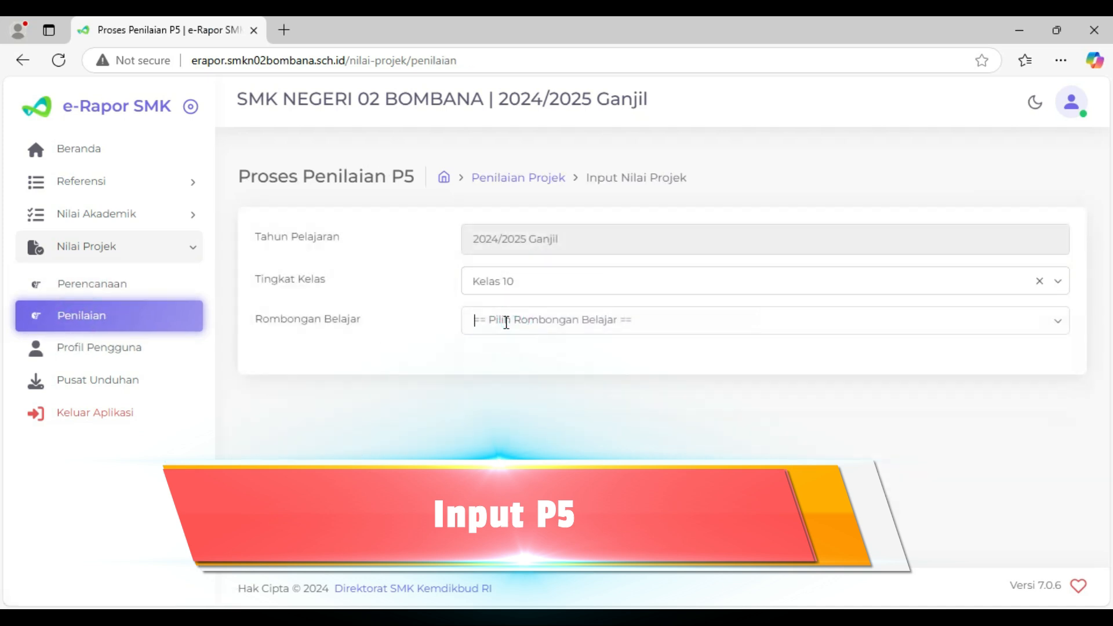
click(505, 320)
click(493, 360)
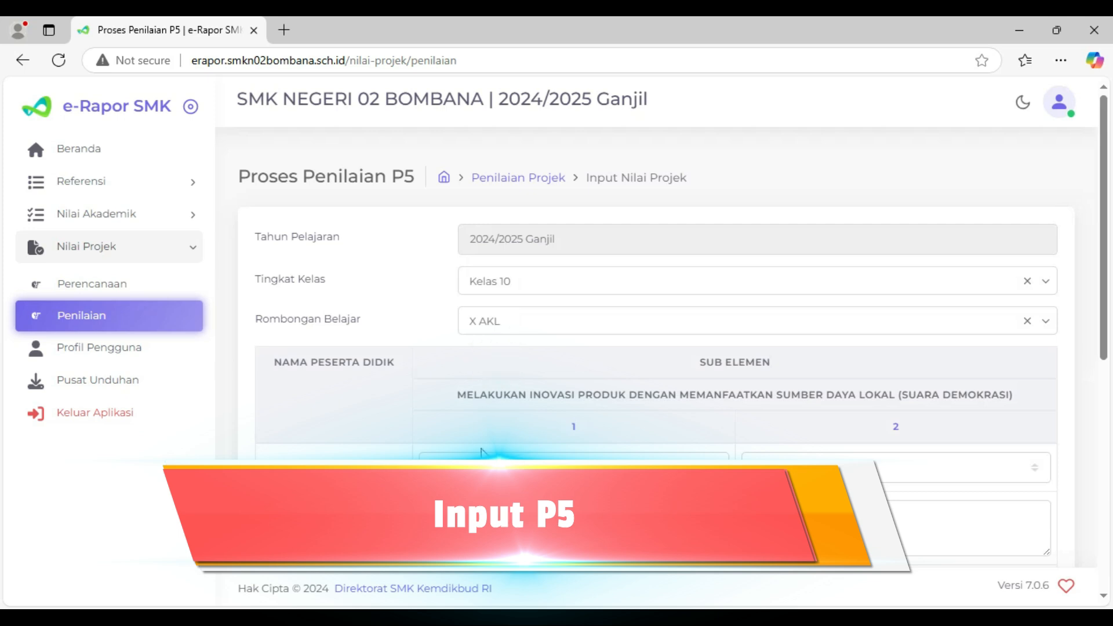
scroll(493, 371, down, 5)
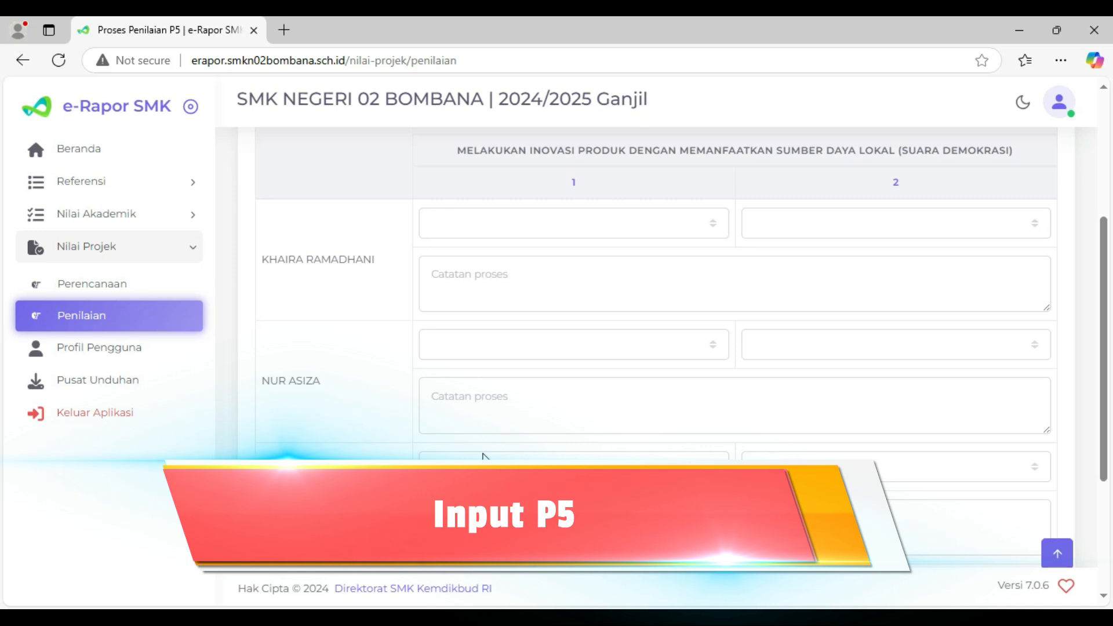
scroll(484, 458, up, 1)
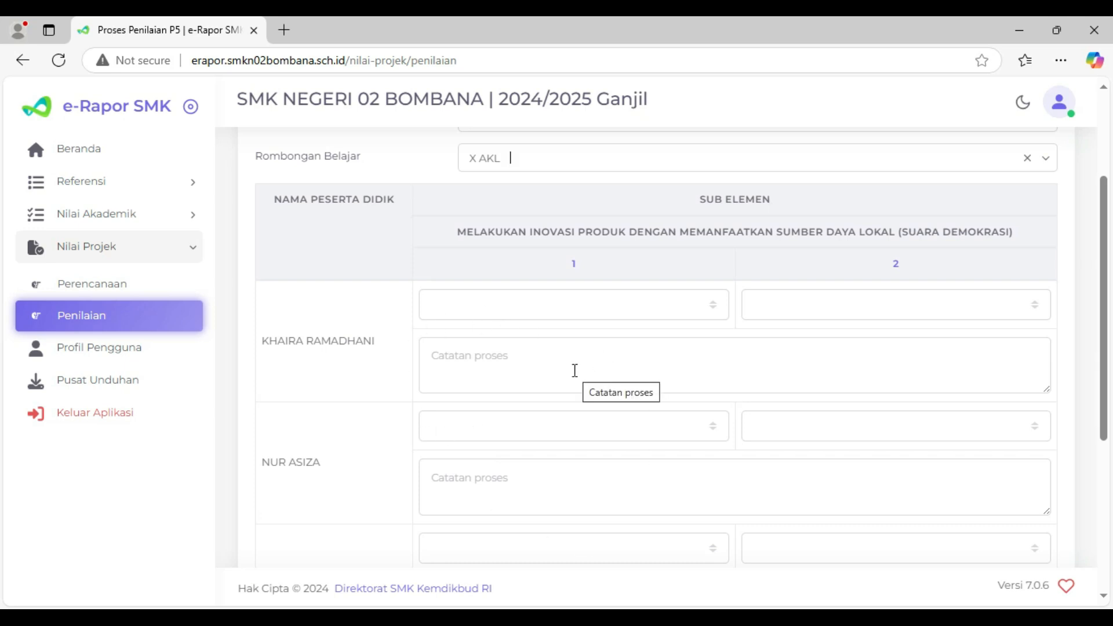
- Examine the rating options, the description of sub-element 1 and the students' score and note fields
click(494, 317)
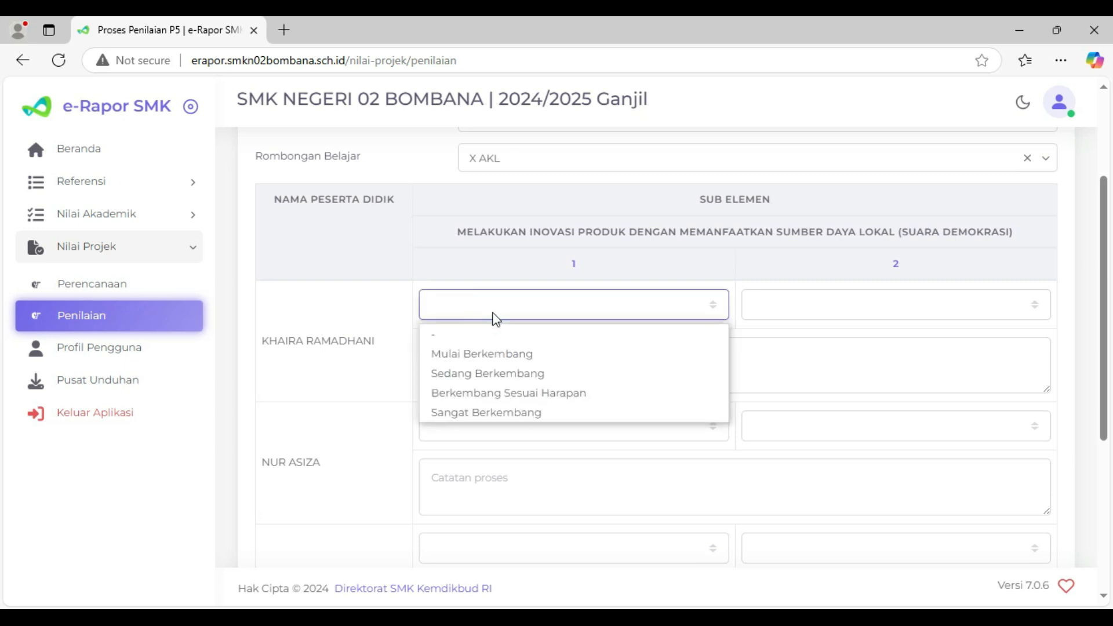
click(352, 304)
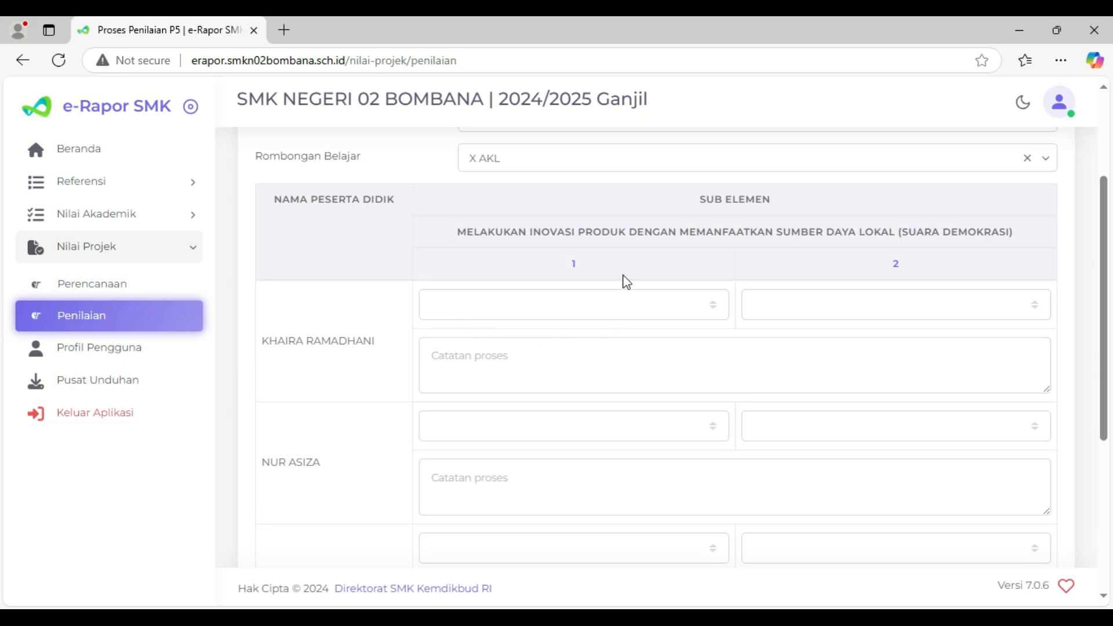
mouse_move(576, 270)
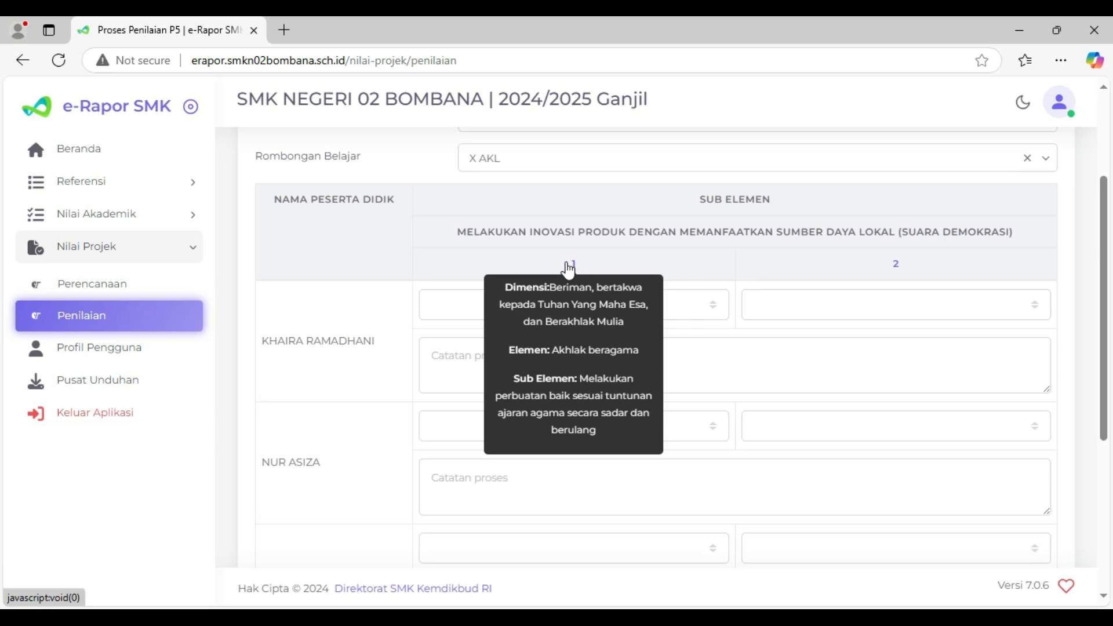
click(357, 279)
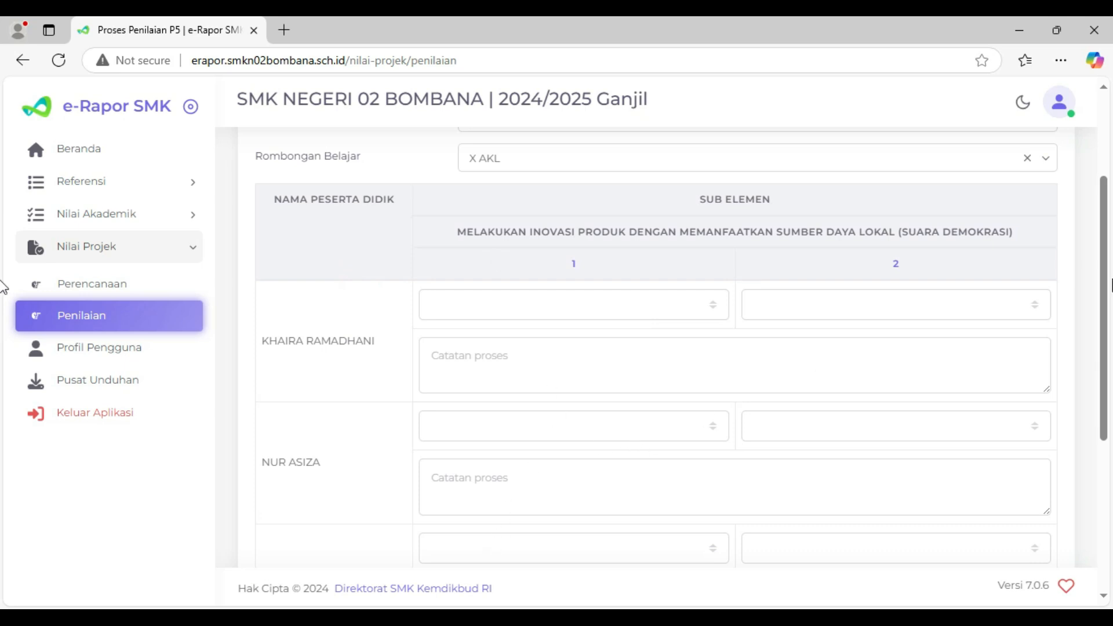
scroll(653, 380, down, 4)
scroll(653, 380, up, 2)
scroll(655, 380, down, 3)
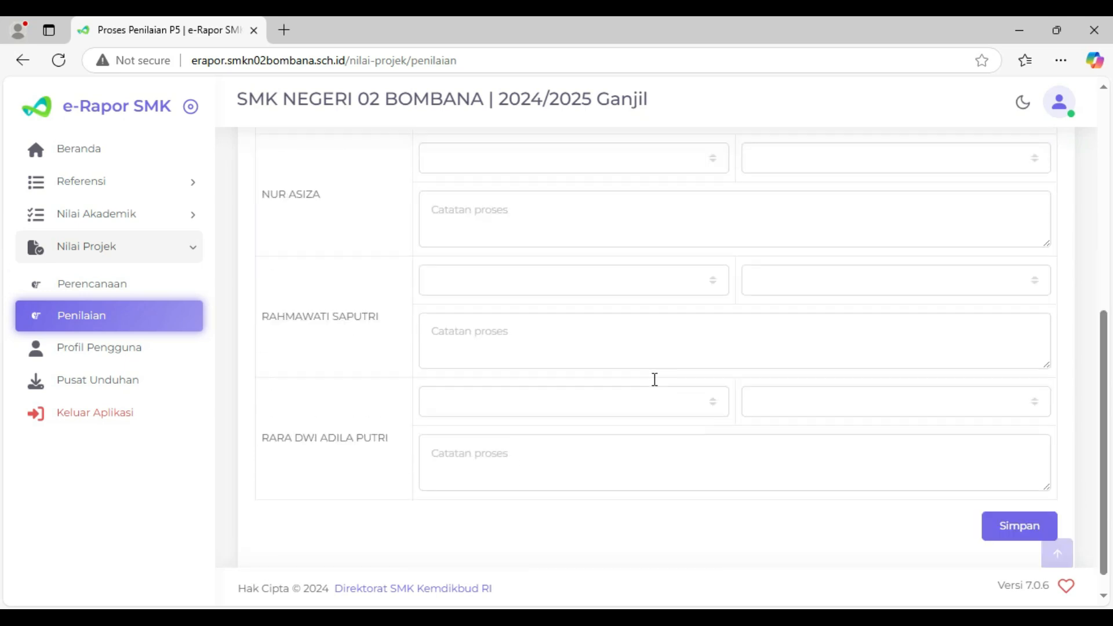
scroll(655, 379, up, 5)
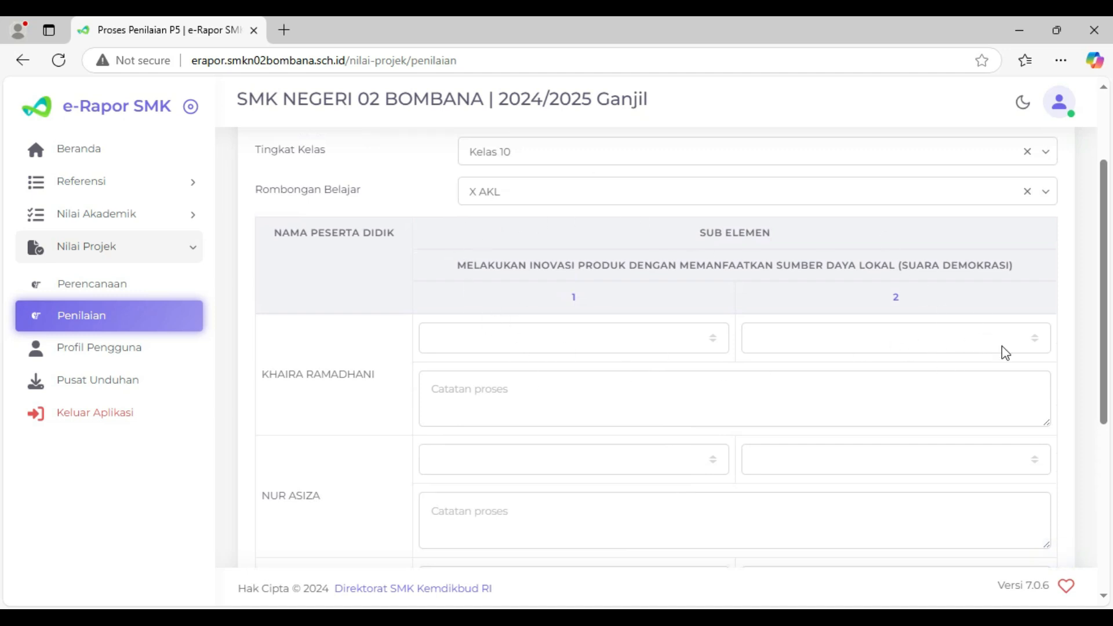
- Switch to Notepad and copy the project description paragraph beginning "Dalam mengerjakan projek Bhinneka tunggal ika" from tag.txt
click(439, 395)
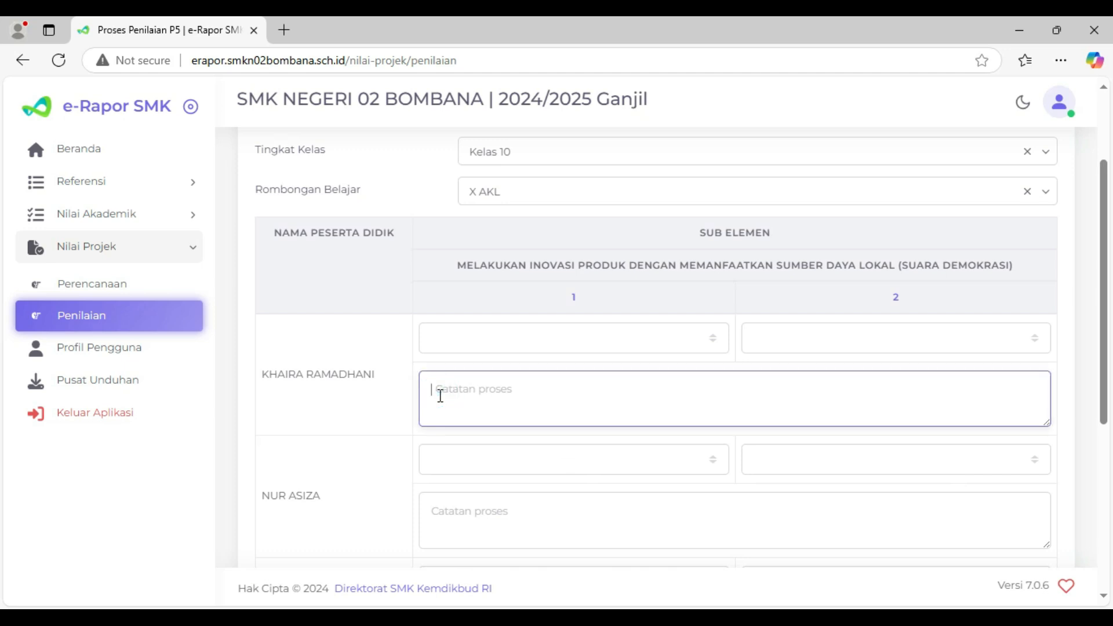
drag(269, 373, 351, 375)
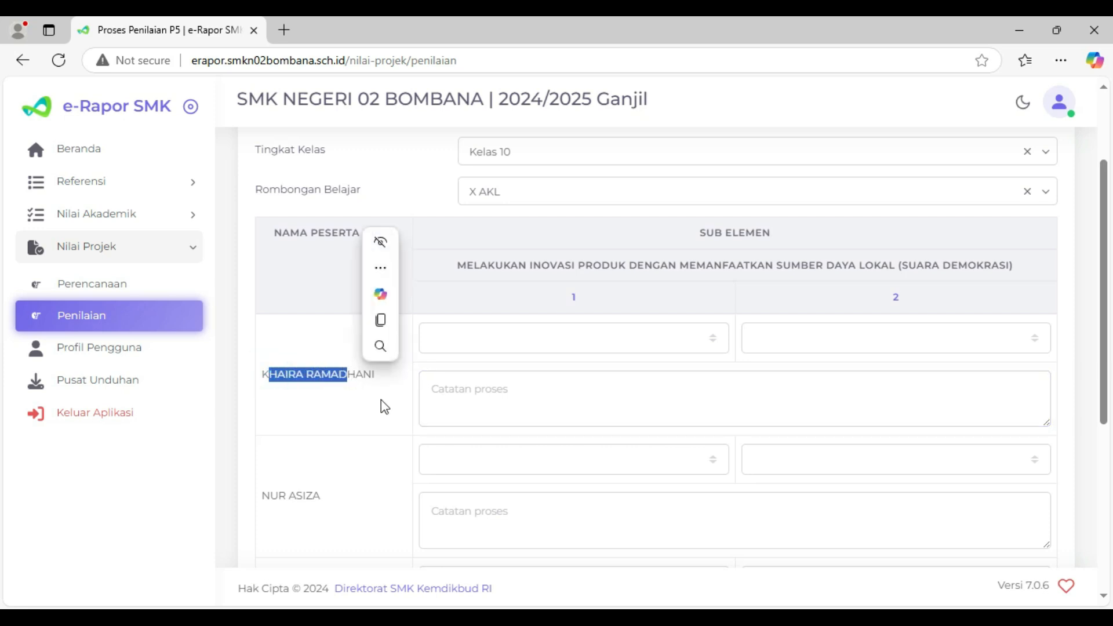
click(532, 398)
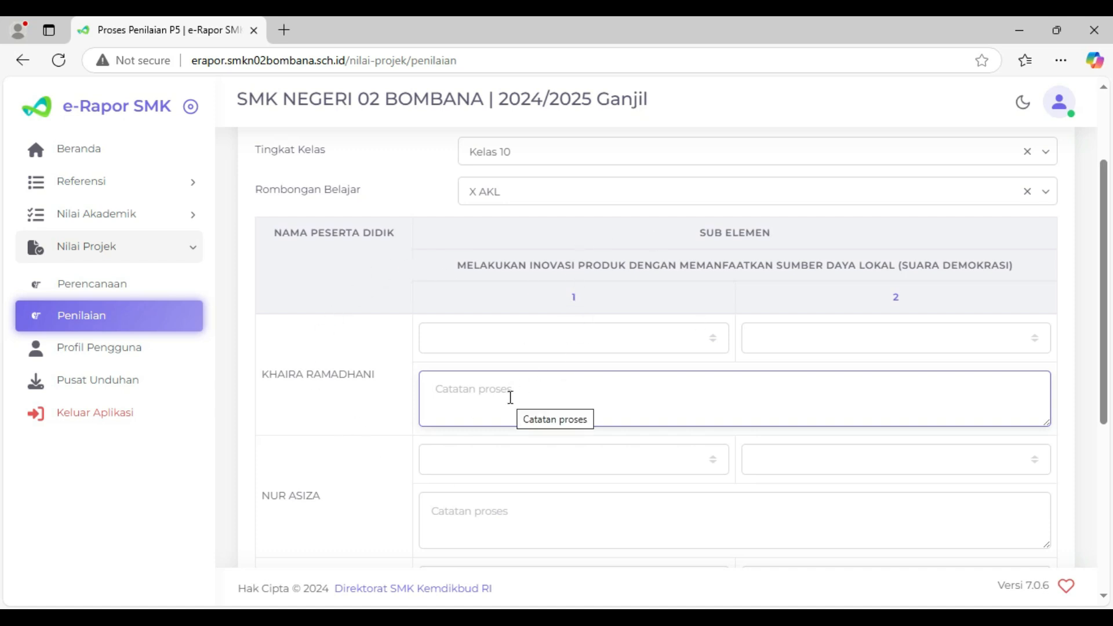
click(729, 616)
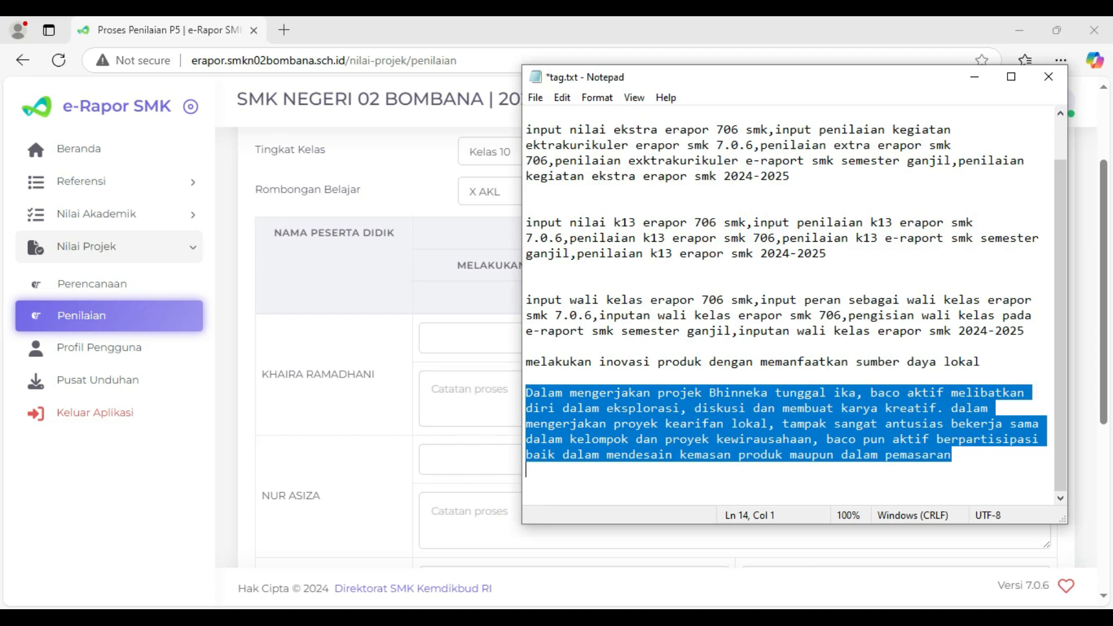
right_click(579, 417)
click(616, 222)
- Return to the score table in the browser and paste the project description into the first student's Catatan proses
click(373, 426)
click(442, 390)
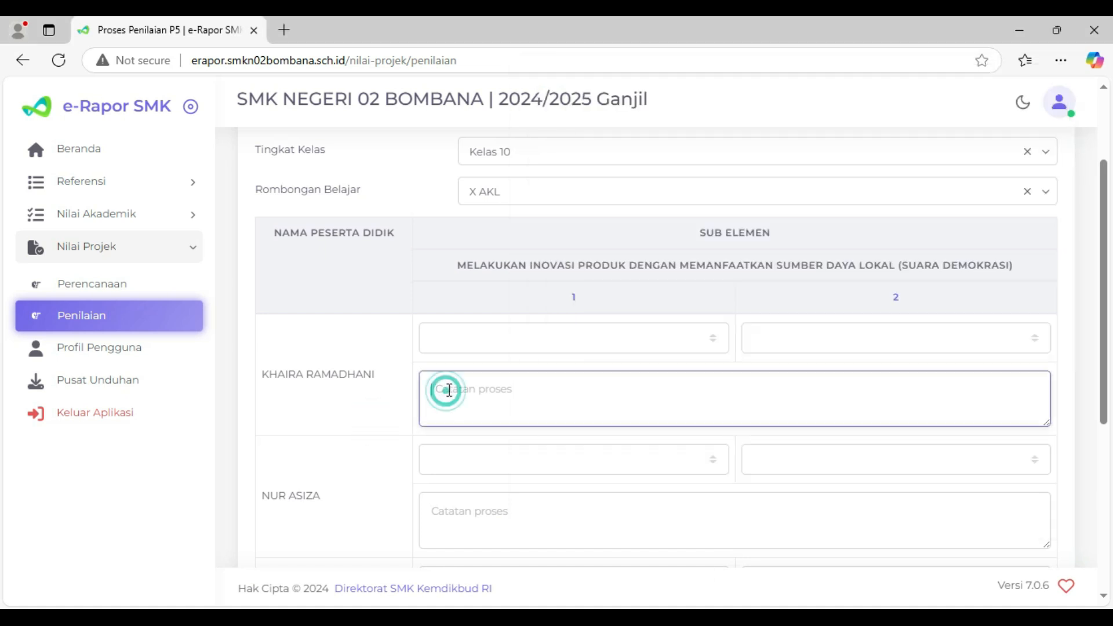
click(520, 337)
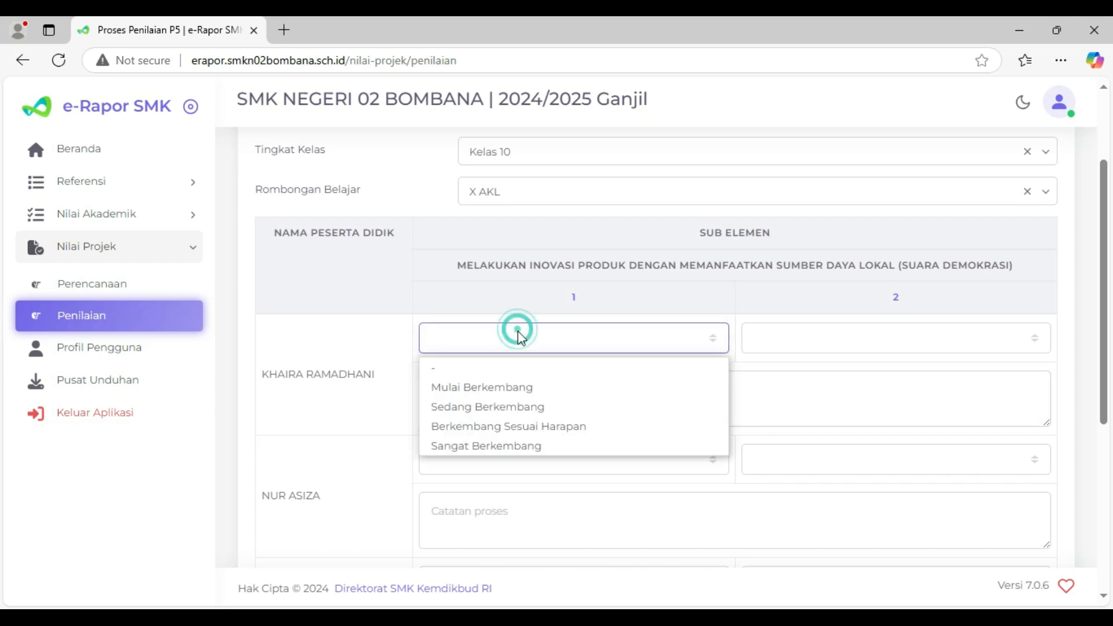
click(338, 415)
click(451, 398)
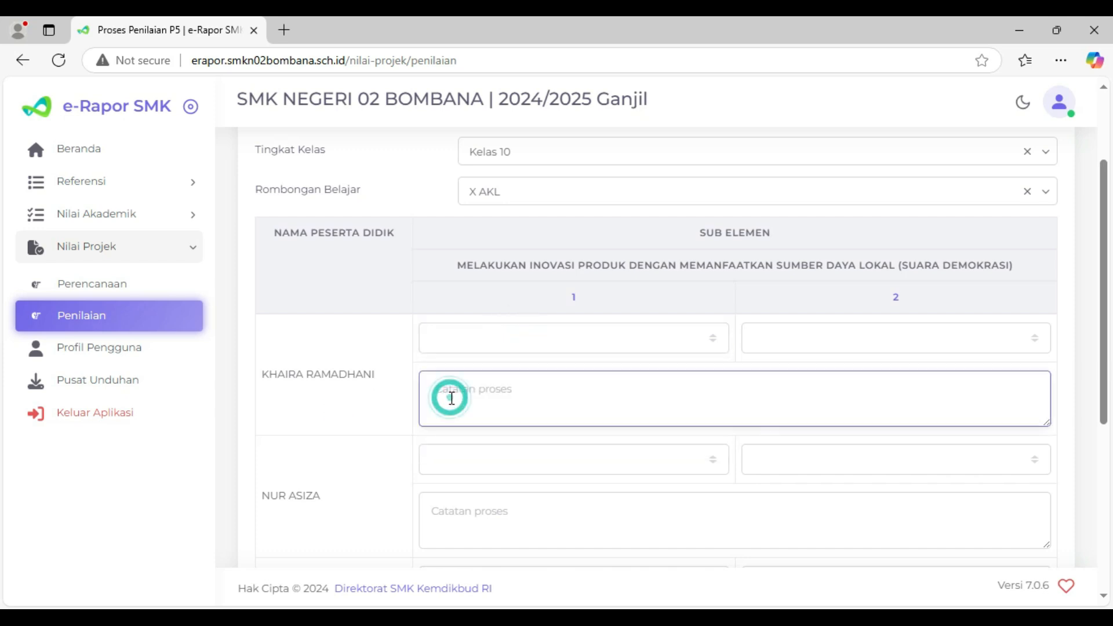
key(ctrl+v)
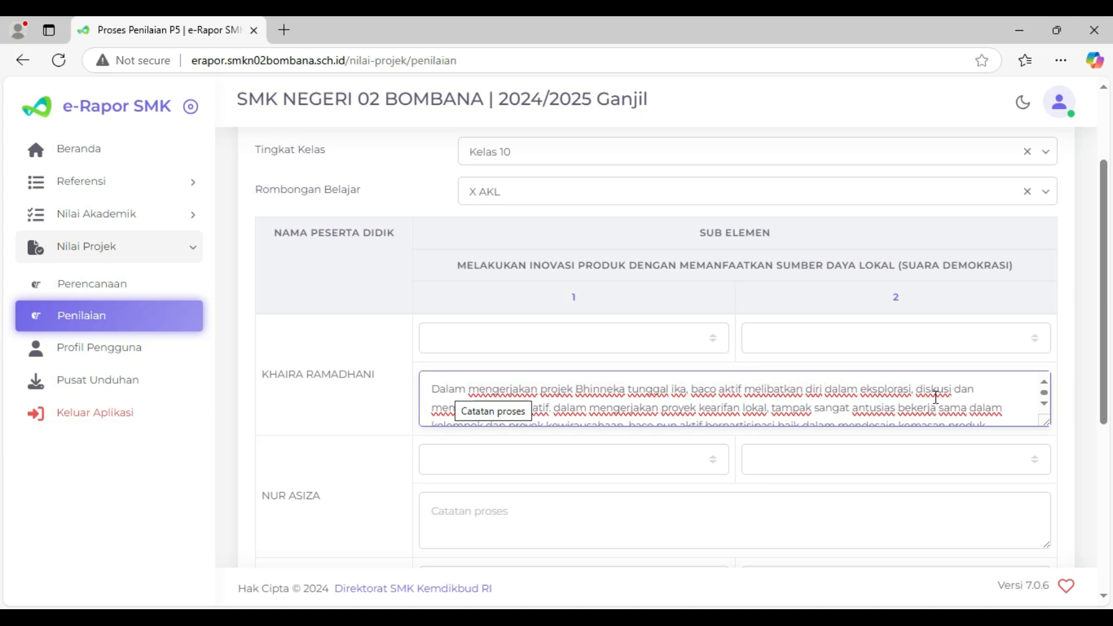
- Read through the pasted note of the first student and clear the Catatan proses text
scroll(879, 411, down, 1)
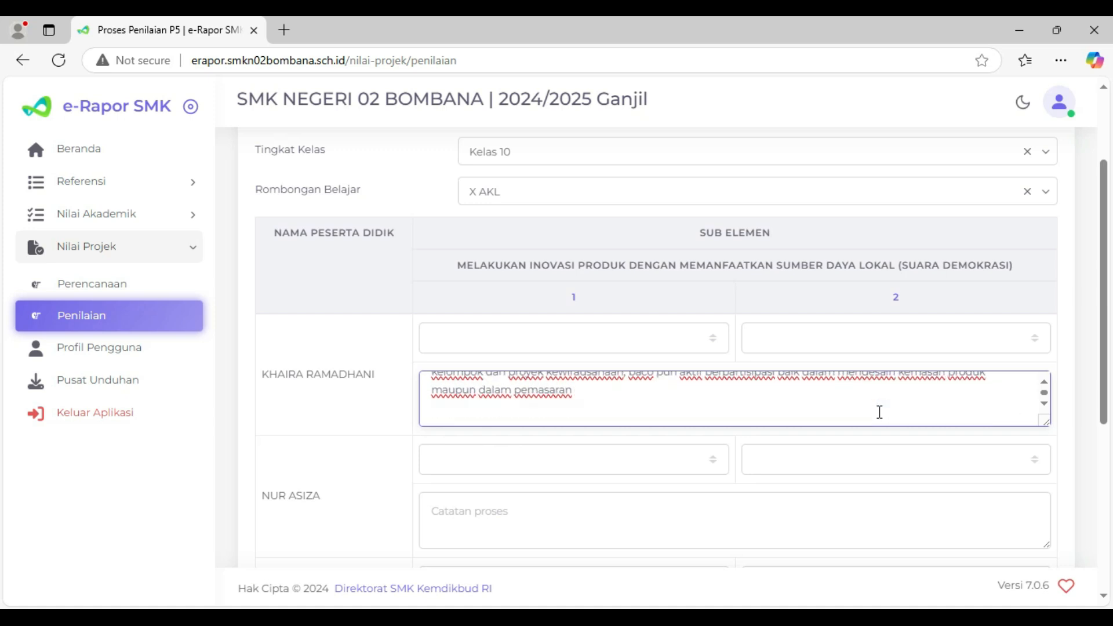
scroll(880, 412, up, 2)
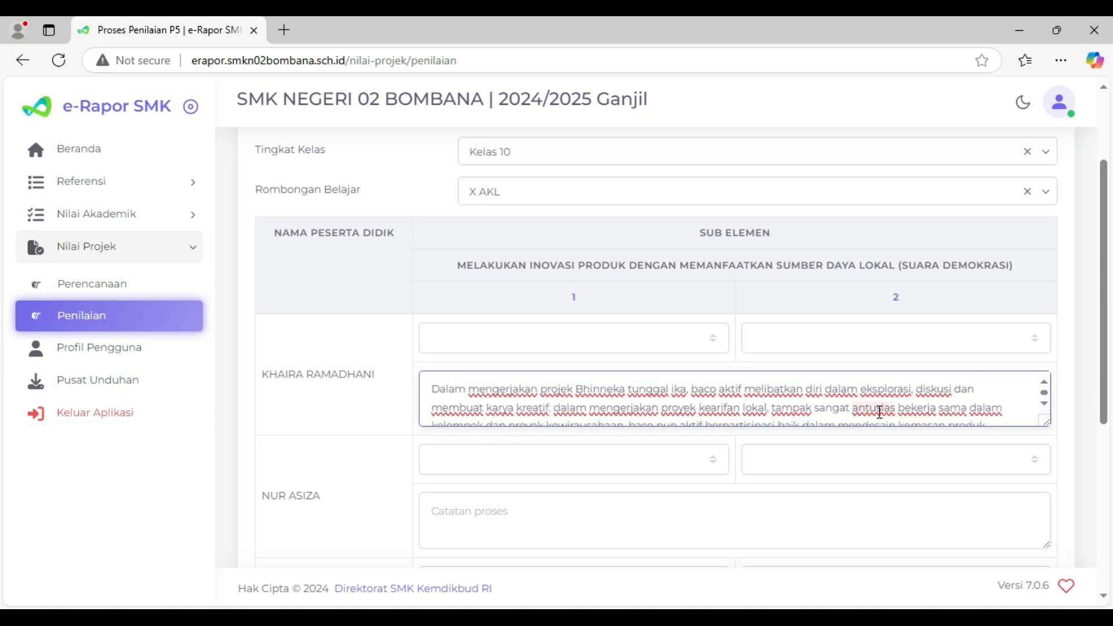
scroll(879, 412, down, 2)
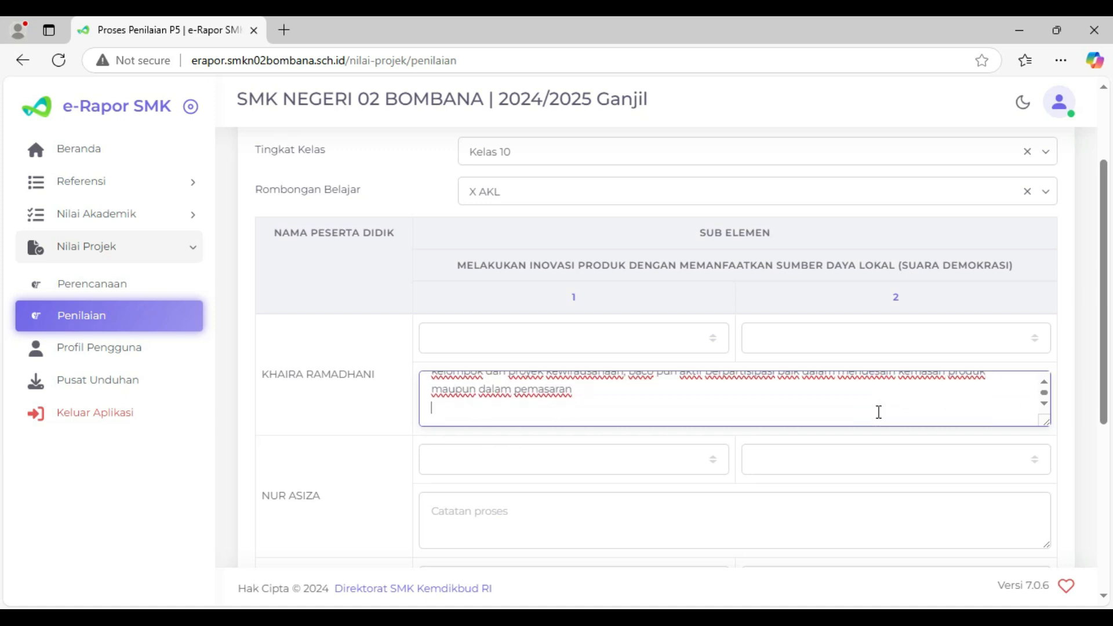
drag(585, 401, 374, 371)
key(BackSpace)
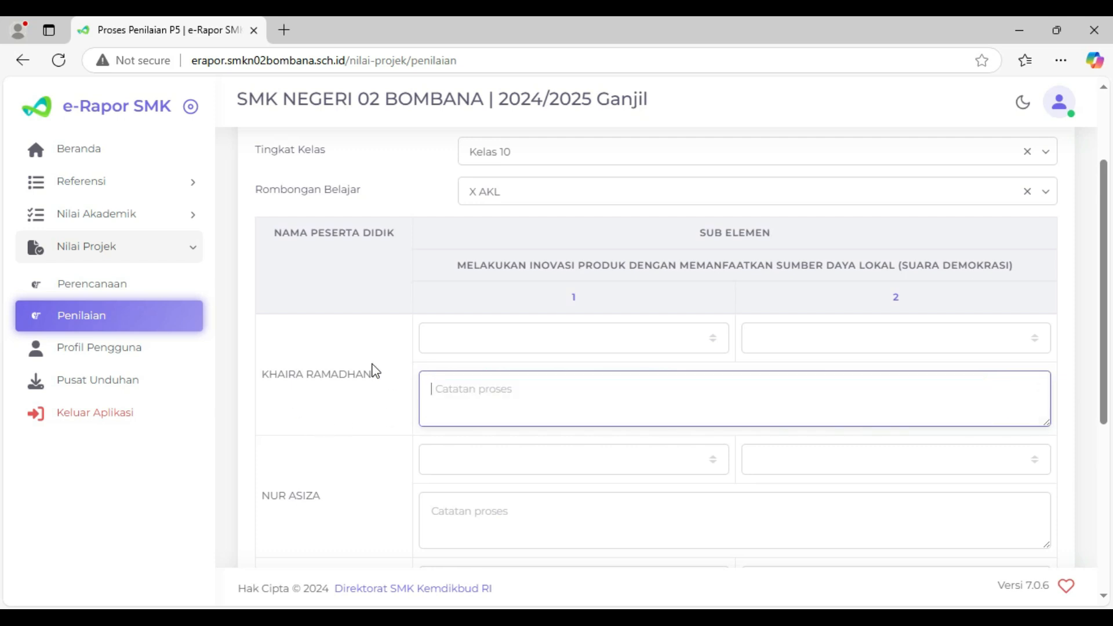
- Check the description of the saved X AKL plan in the P5 plan list, and reopen the scoring page
click(106, 283)
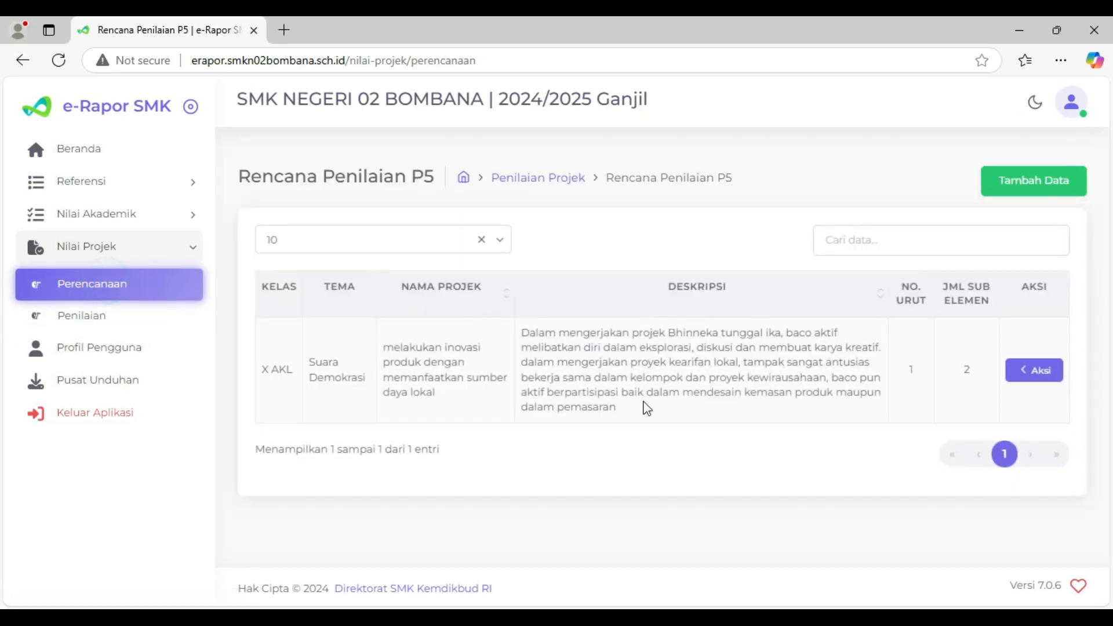
click(586, 366)
click(661, 370)
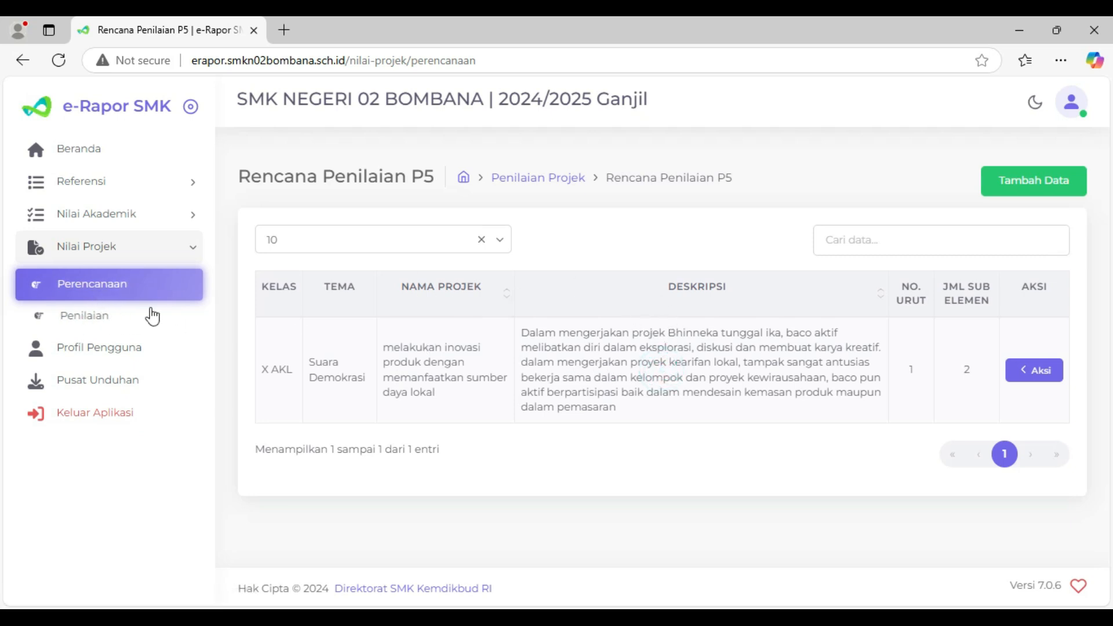
click(91, 318)
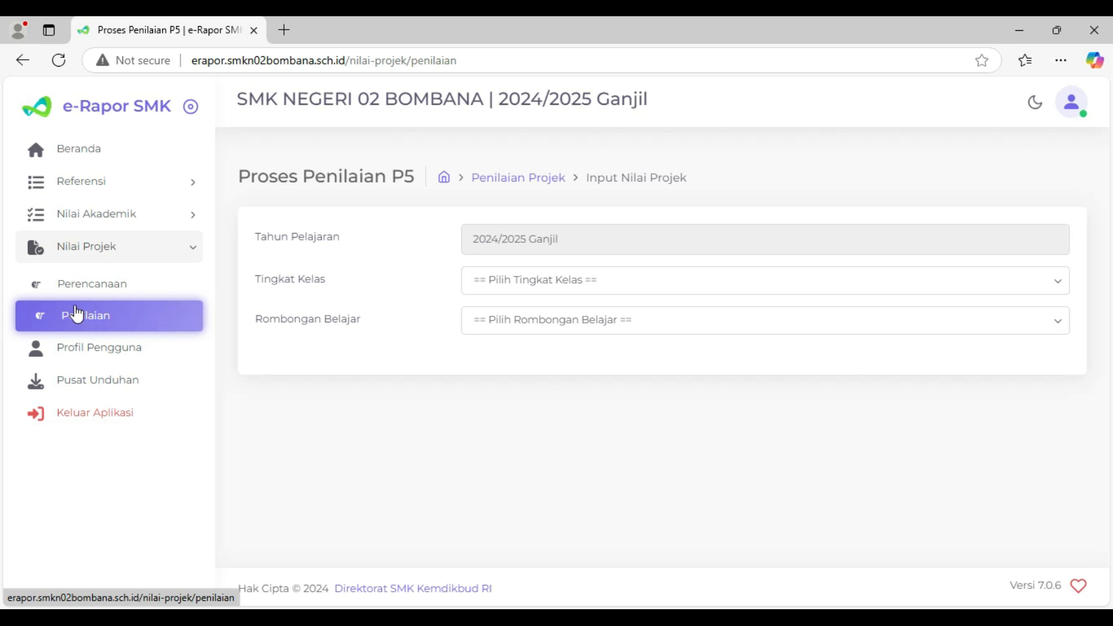
- Start a new P5 assessment plan for Kelas 10, class X APHP, with the theme Suara Demokrasi
click(87, 287)
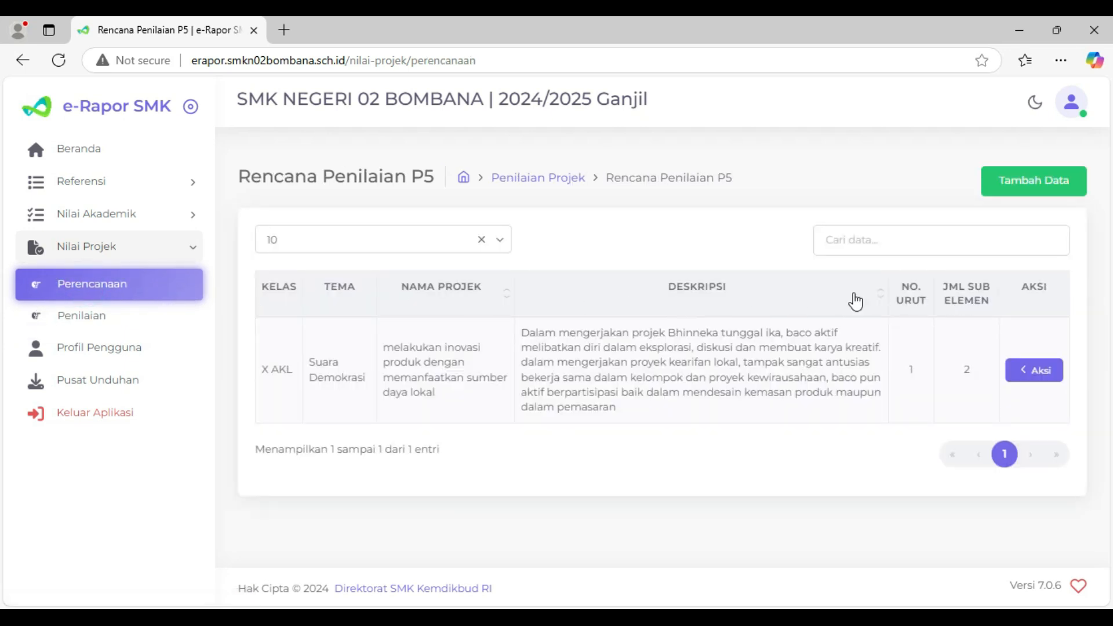
click(1049, 181)
click(376, 206)
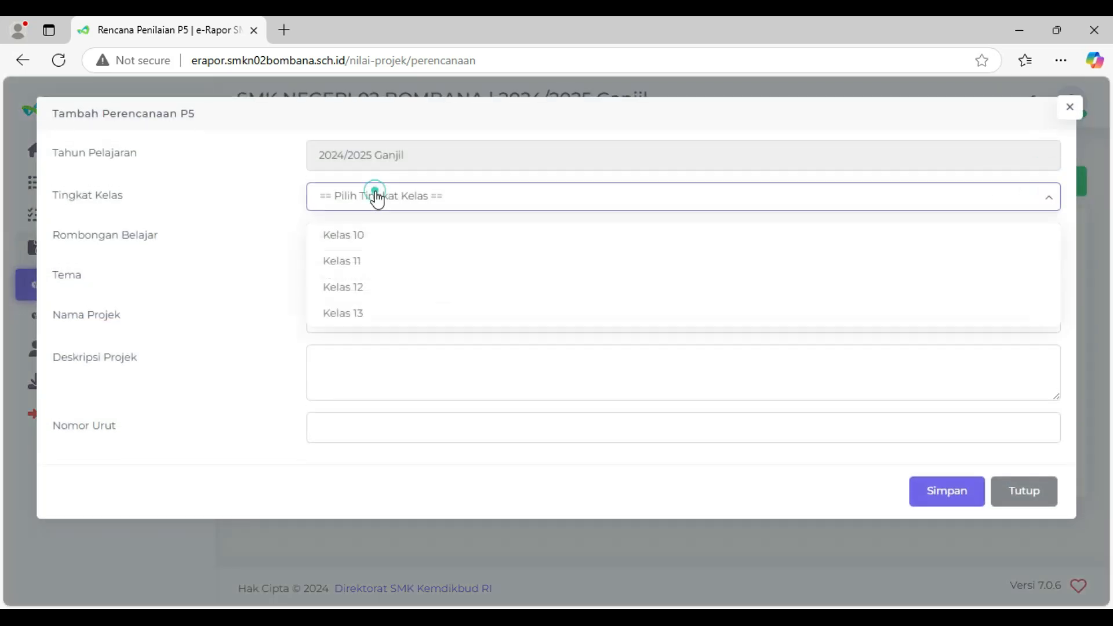
click(335, 228)
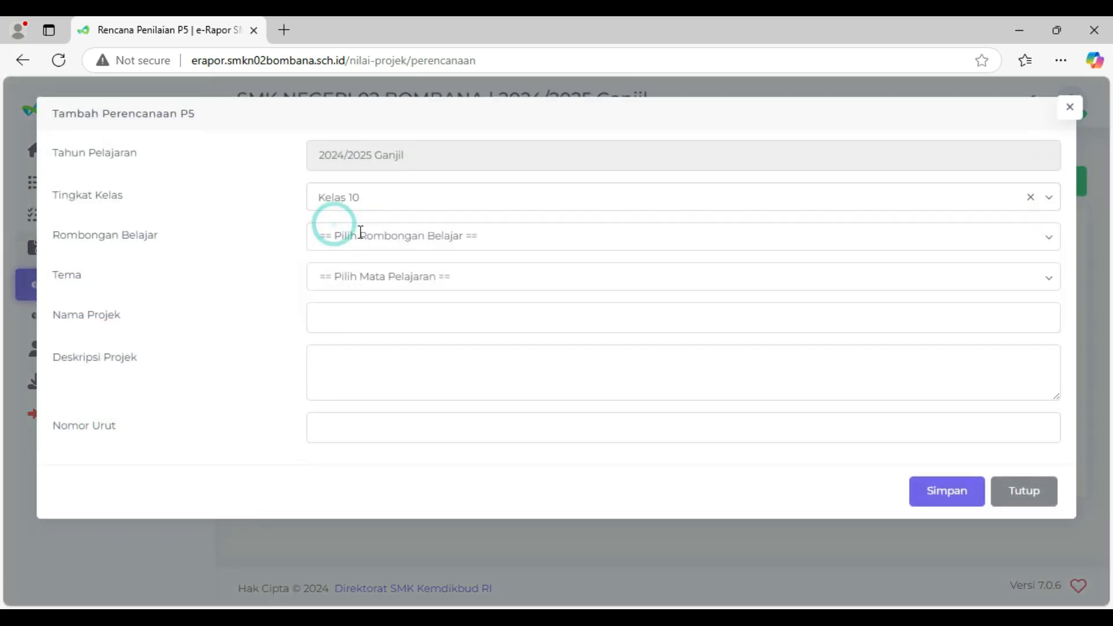
click(359, 231)
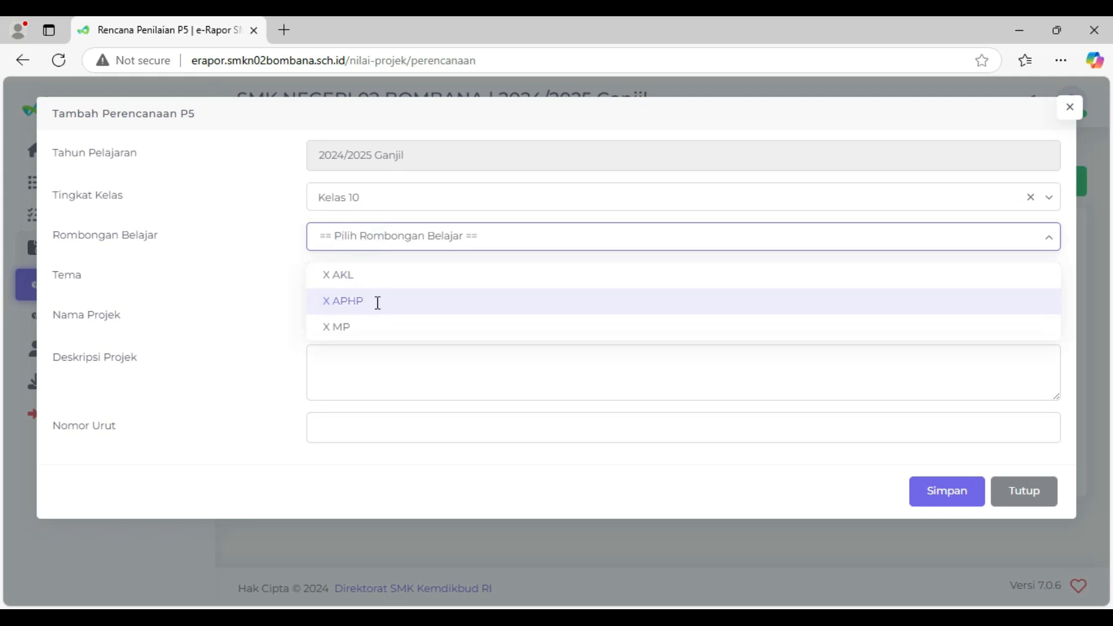
click(377, 302)
click(356, 284)
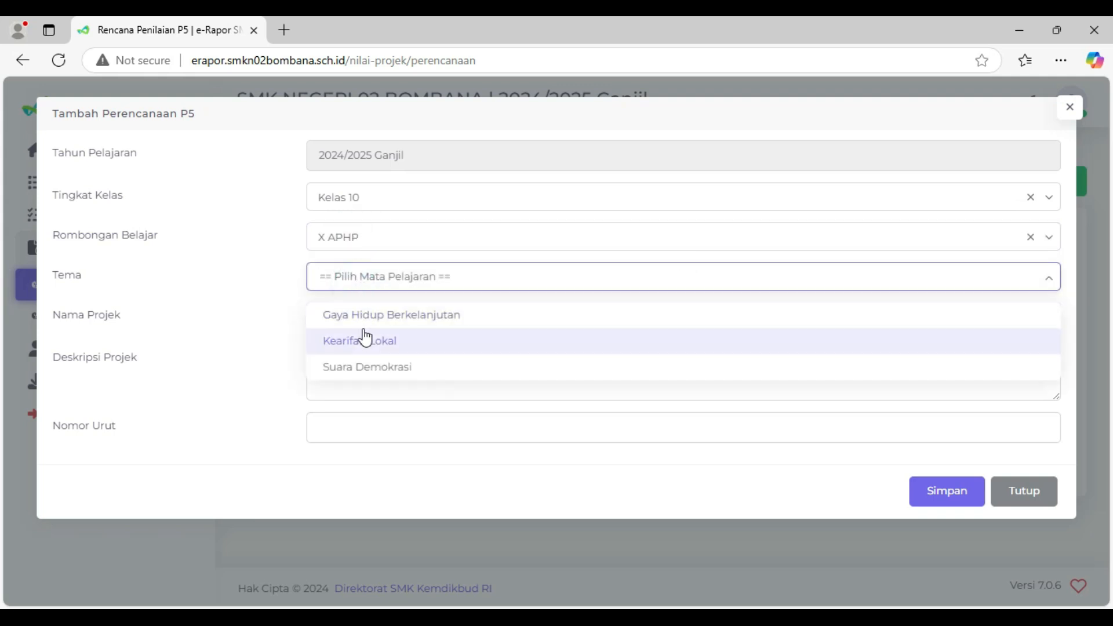
click(368, 372)
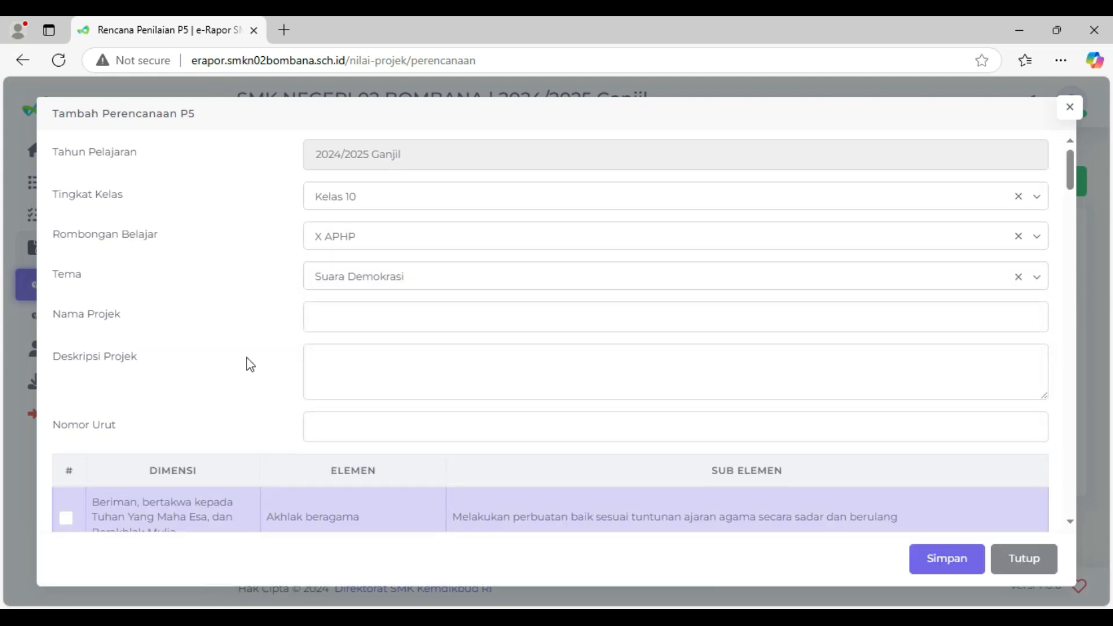
- Look over the project name, description, order number and sub-element fields of the X APHP plan, and close the form without saving
scroll(246, 357, down, 2)
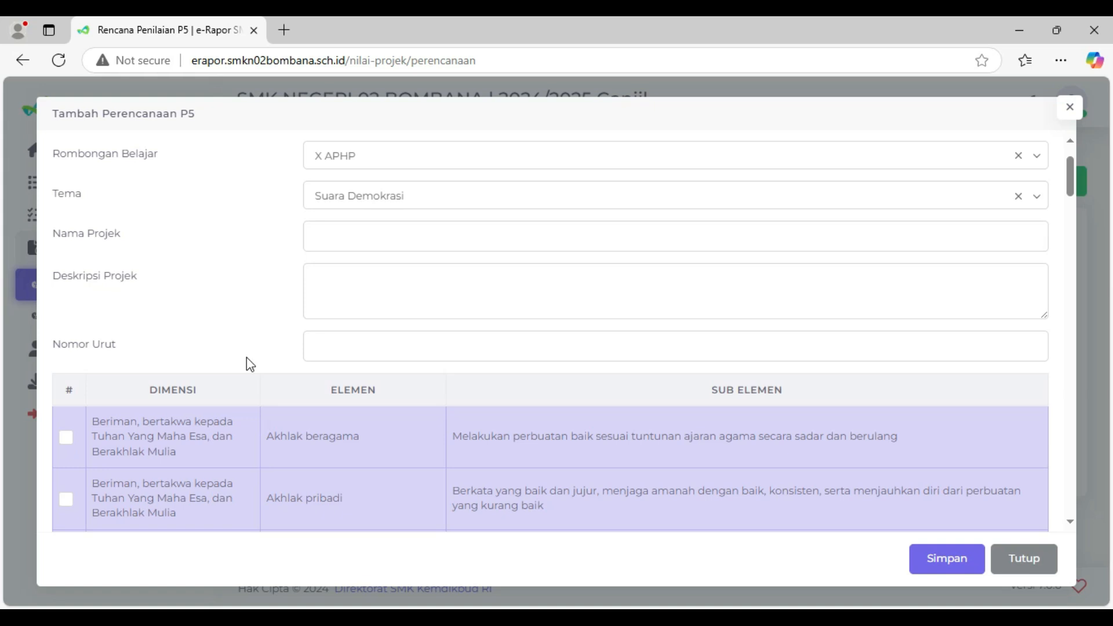
click(252, 239)
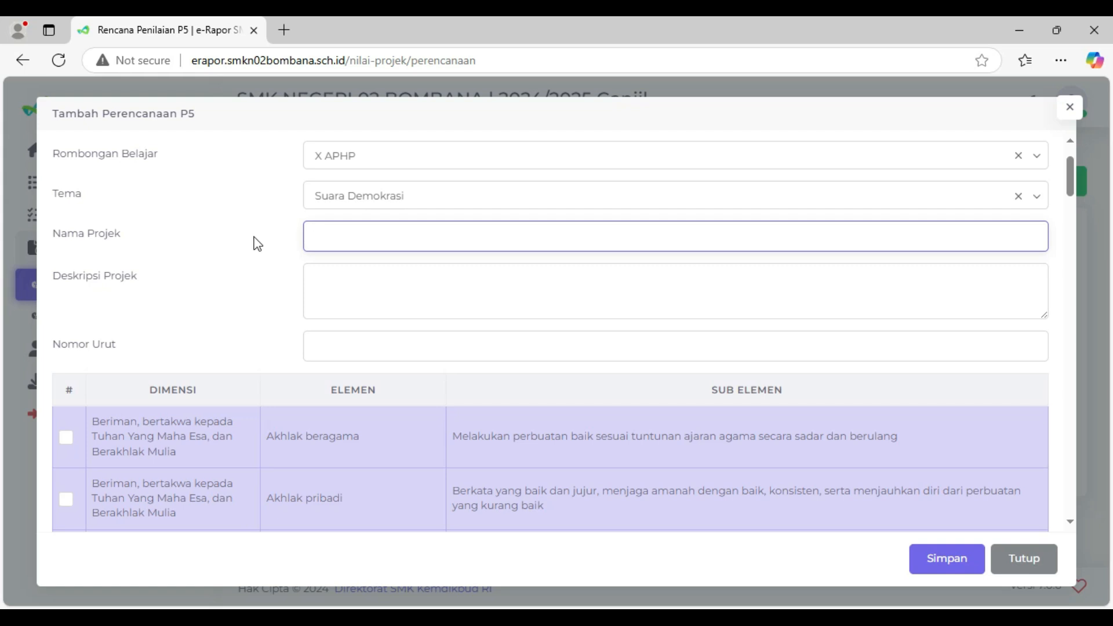
click(335, 239)
click(340, 288)
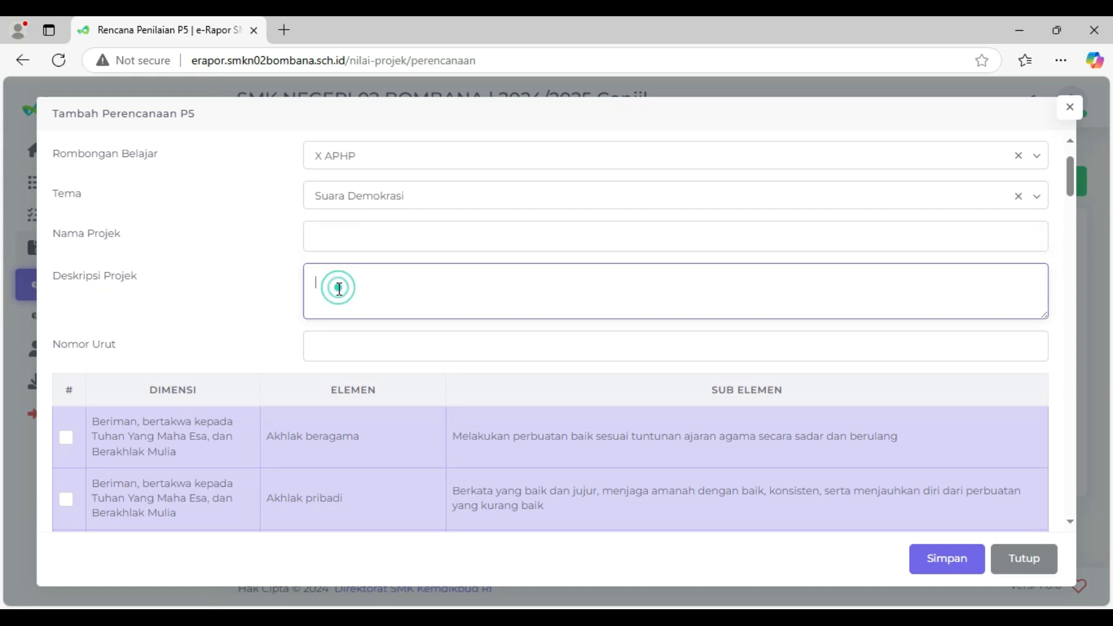
click(325, 335)
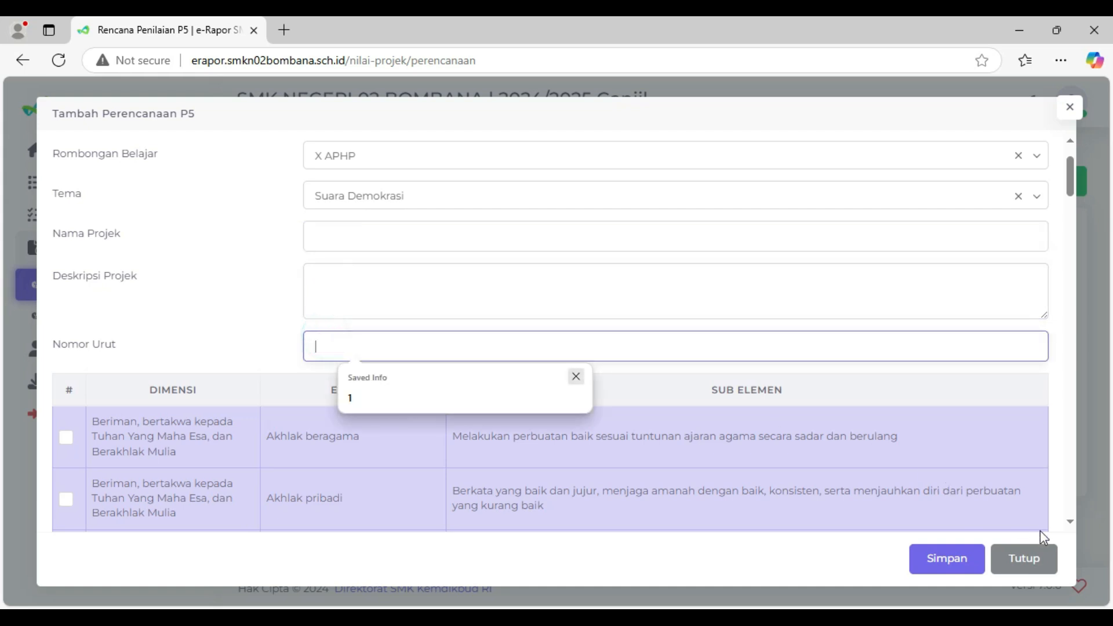
scroll(144, 445, down, 6)
scroll(116, 454, down, 6)
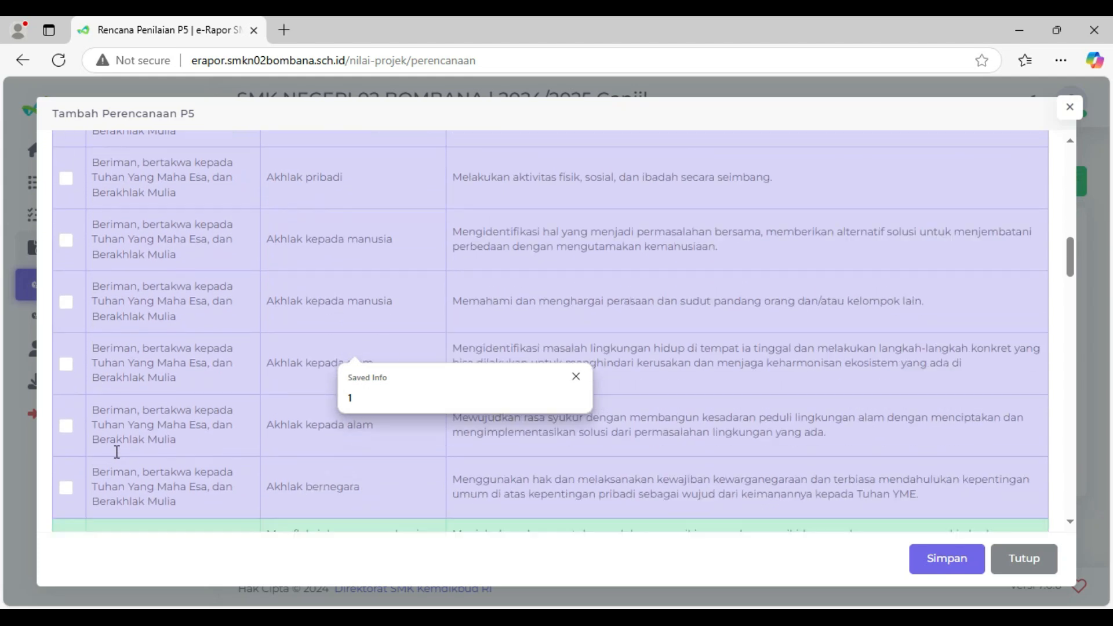
click(1034, 563)
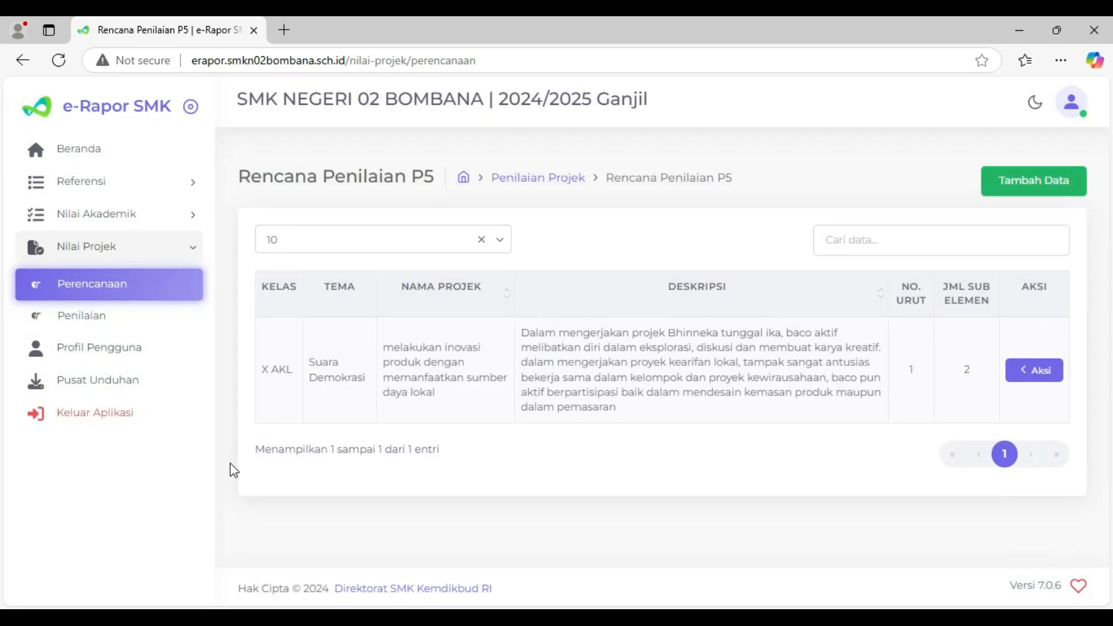
- Open the P5 scoring page and load the score table for Kelas 10, class X AKL
click(66, 317)
click(505, 278)
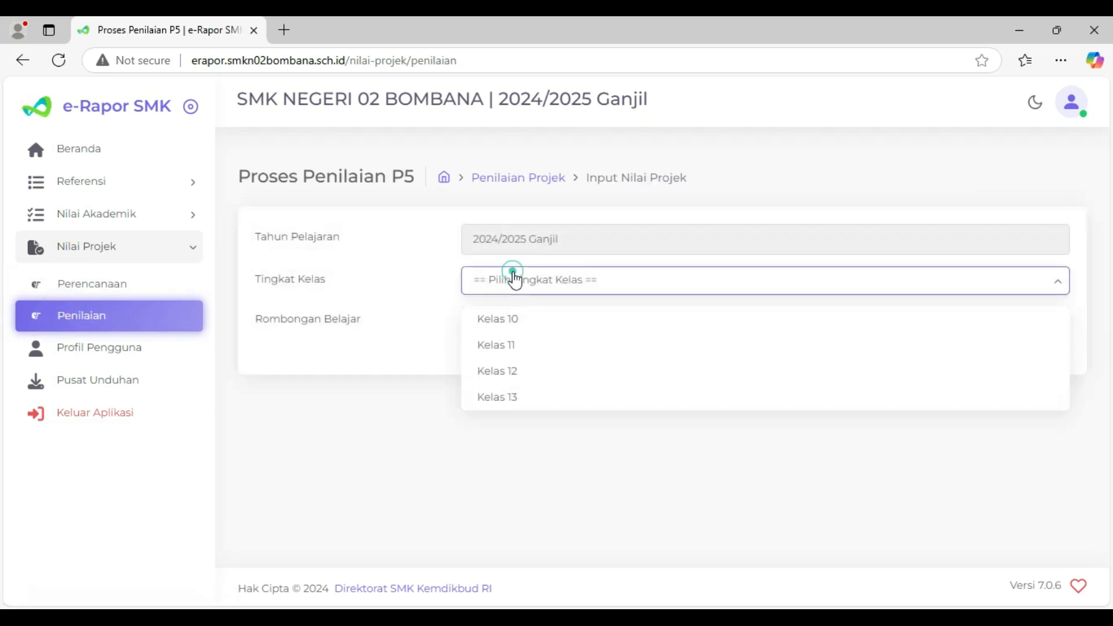
click(500, 318)
click(491, 319)
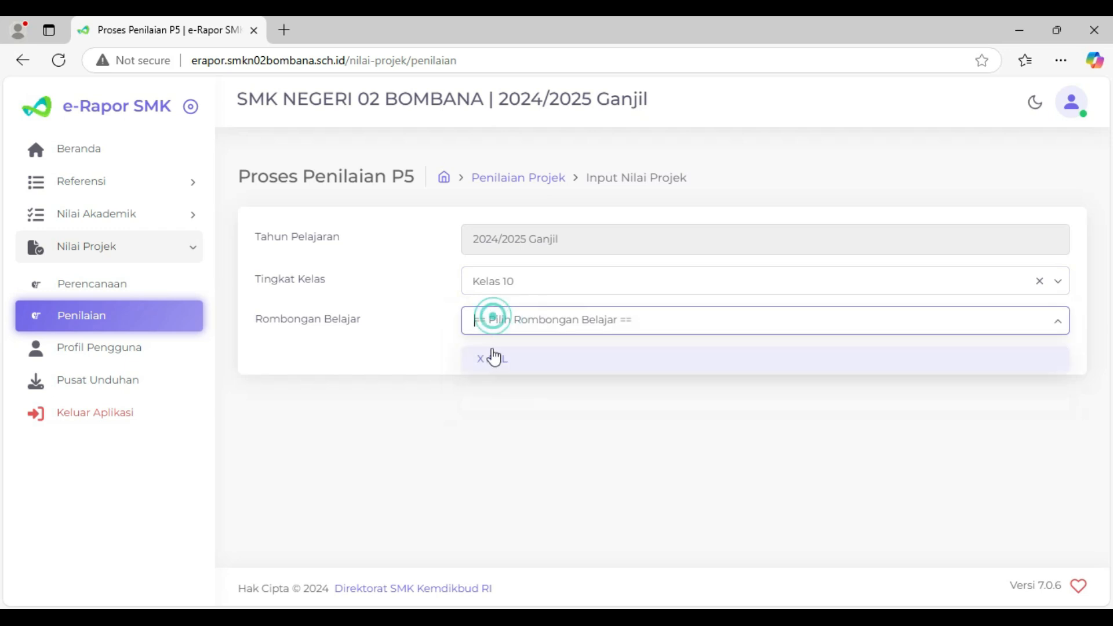
click(493, 355)
scroll(415, 413, down, 3)
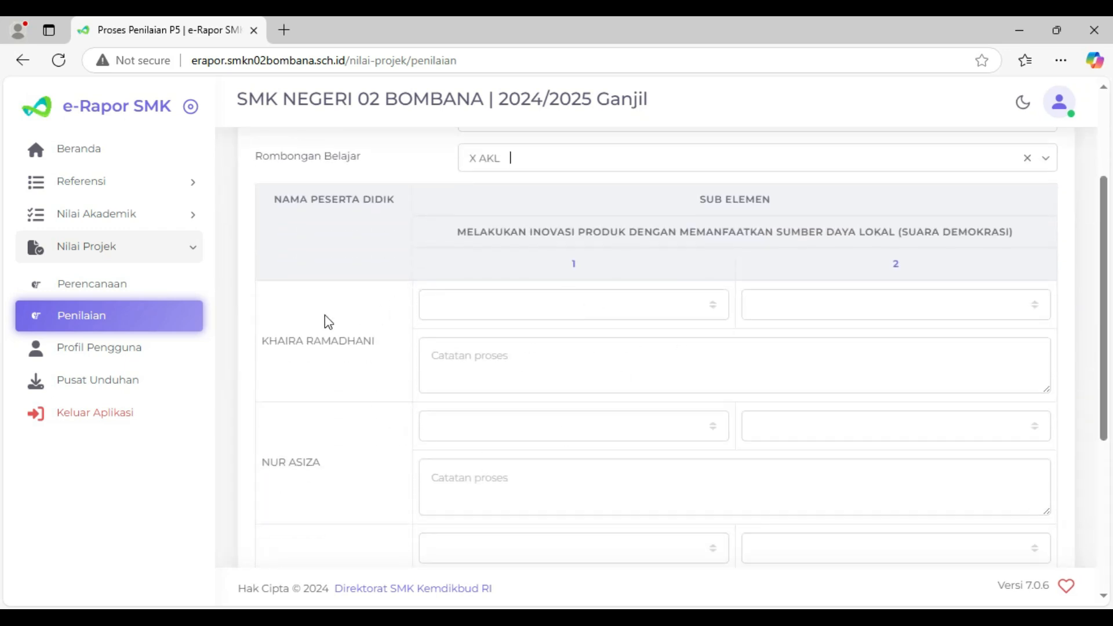
- Check the rating options for the first student's sub-element 1, and paste the copied project description into that student's Catatan proses
click(463, 313)
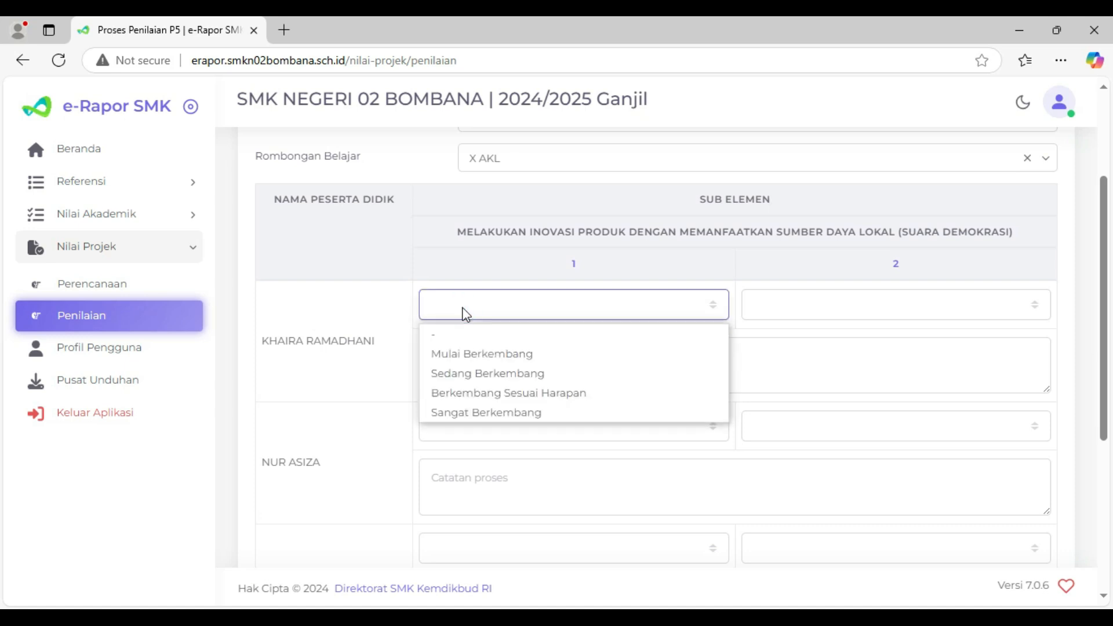
click(330, 298)
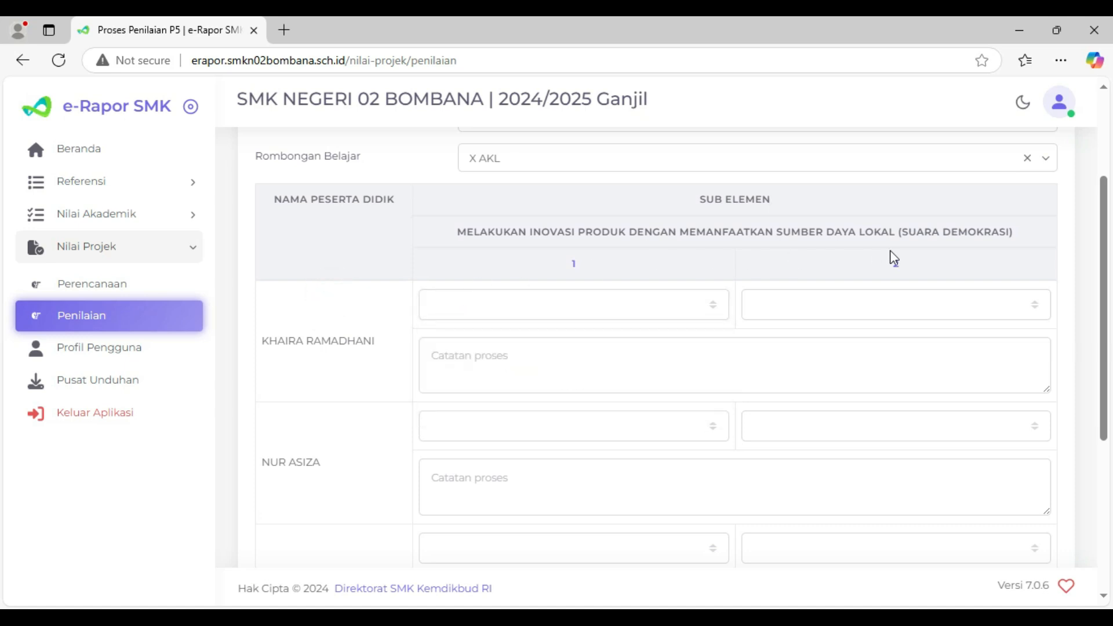
click(432, 365)
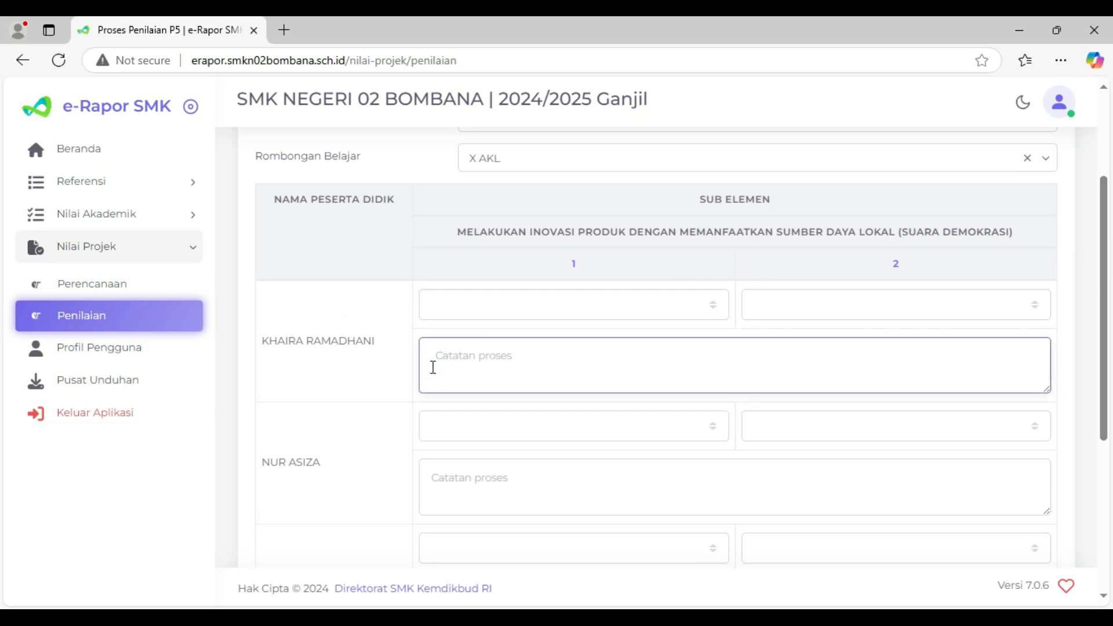
text(Dalam mengerjakan projek Bhinneka tunggal ika, baco aktif melibatkan diri dalam eksplorasi, diskusi dan membuat karya kreatif. dalam mengerjakan proyek kearifan lokal, tampak sangat antusias bekerja sama dalam kelompok dan proyek kewirausahaan, baco pun aktif berpartisipasi baik dalam mendesain kemasan produk maupun dalam pemasaran.)
- Read through the first student's pasted process note and review the score and note fields of the remaining X AKL students
scroll(460, 357, up, 3)
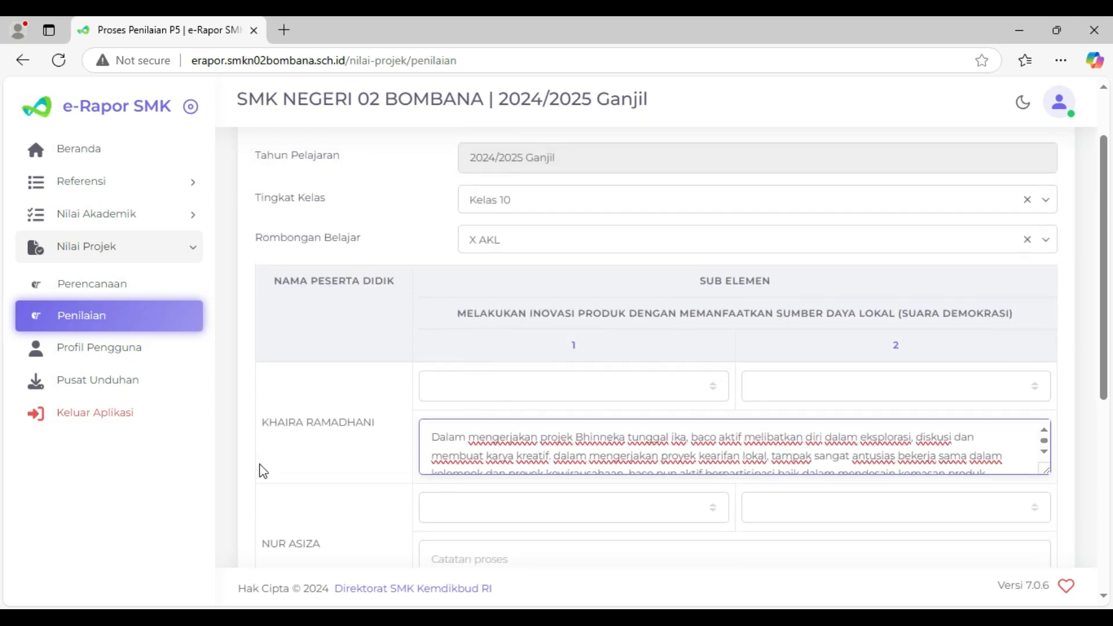
scroll(264, 467, down, 1)
scroll(740, 382, down, 2)
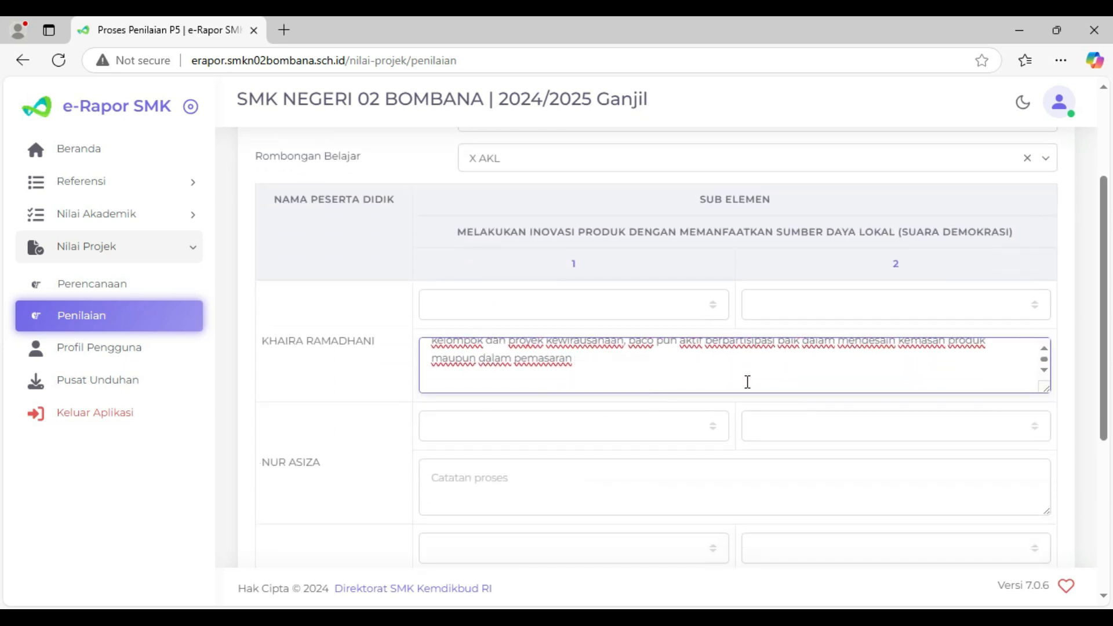
scroll(744, 383, up, 2)
scroll(747, 382, down, 2)
scroll(746, 381, up, 3)
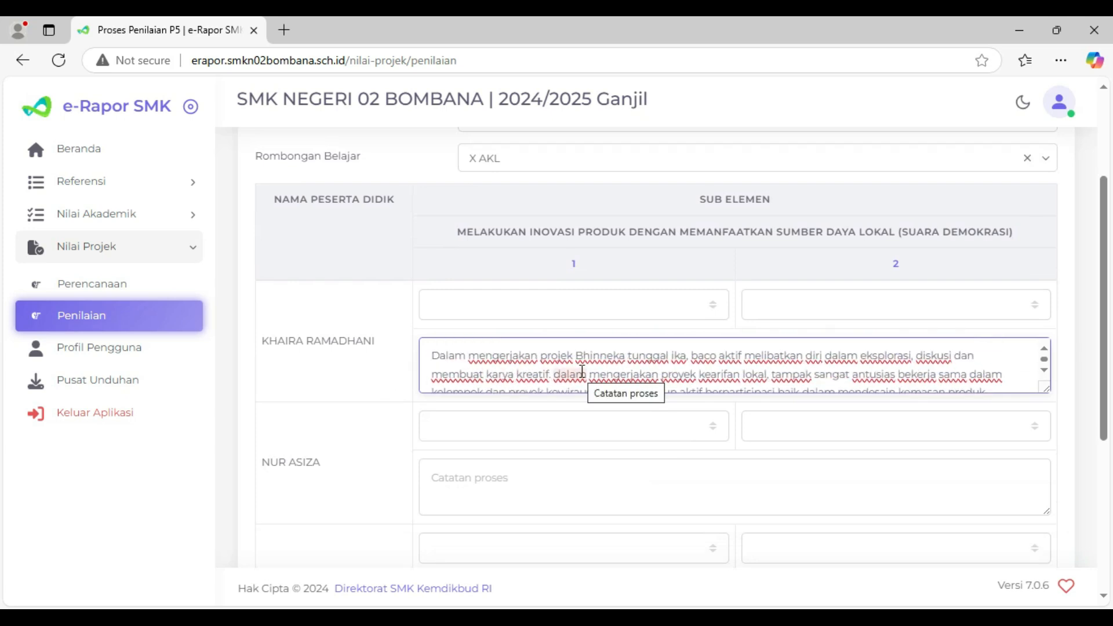
scroll(579, 372, down, 2)
click(313, 360)
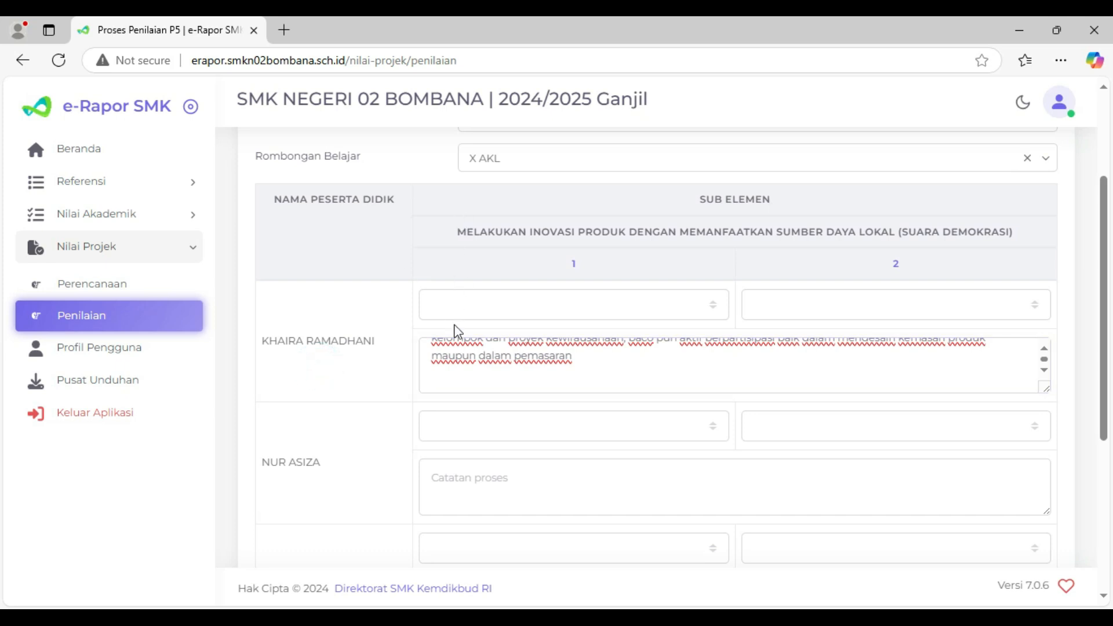
scroll(458, 327, down, 5)
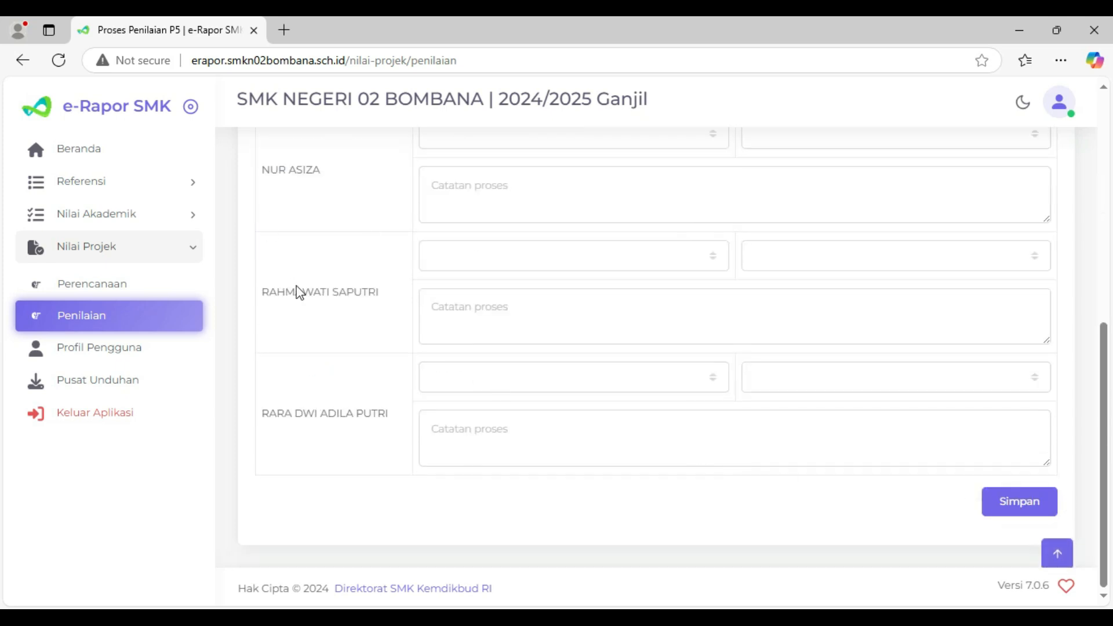
scroll(307, 335, up, 10)
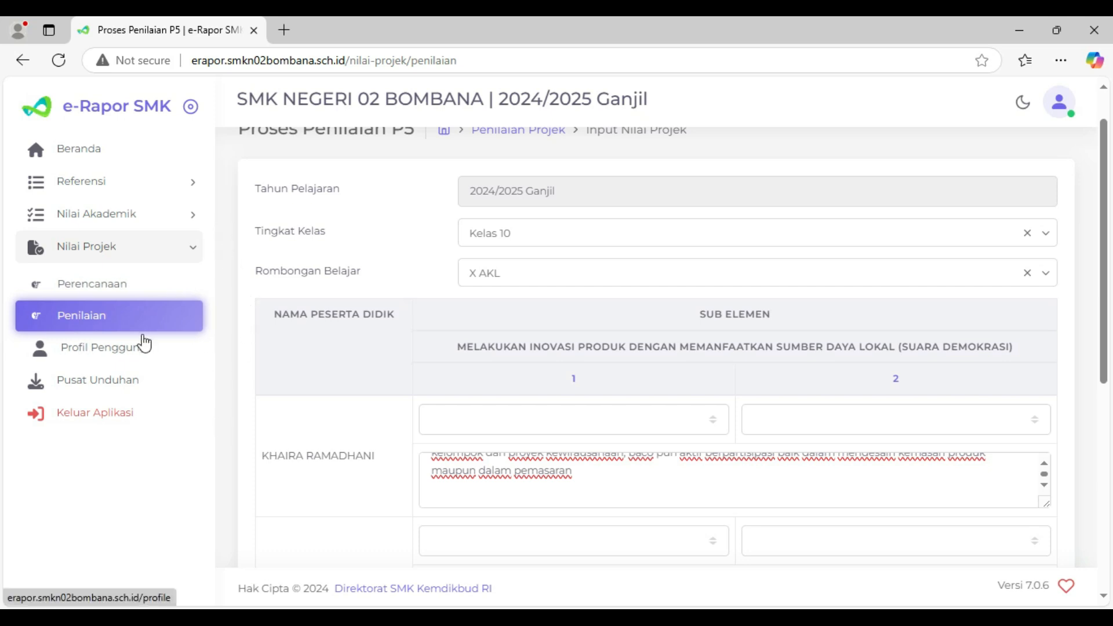
scroll(339, 392, down, 5)
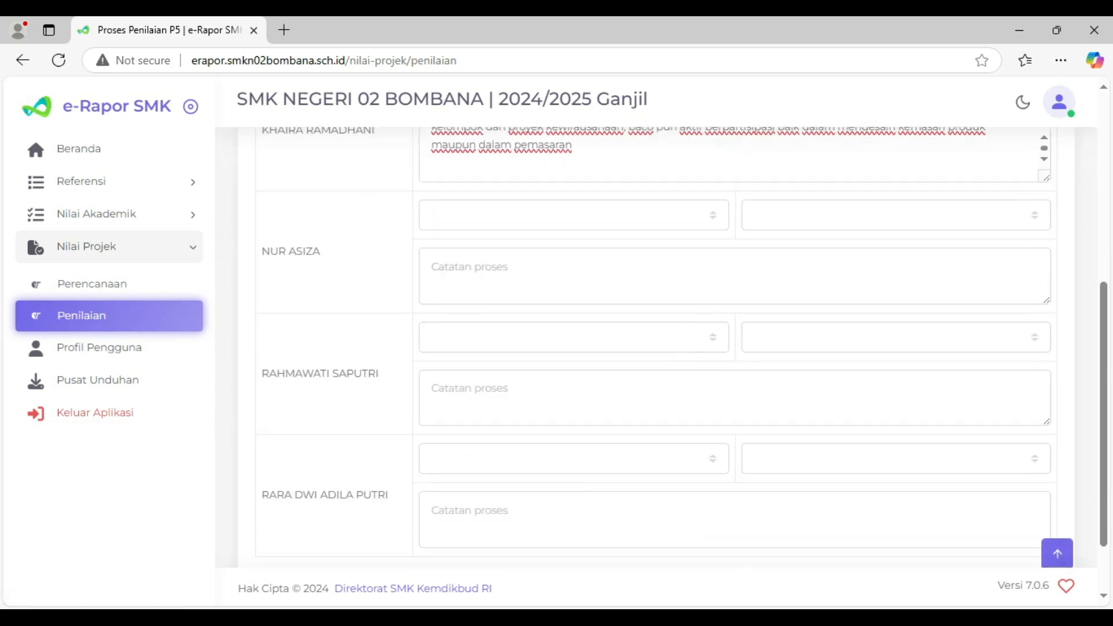